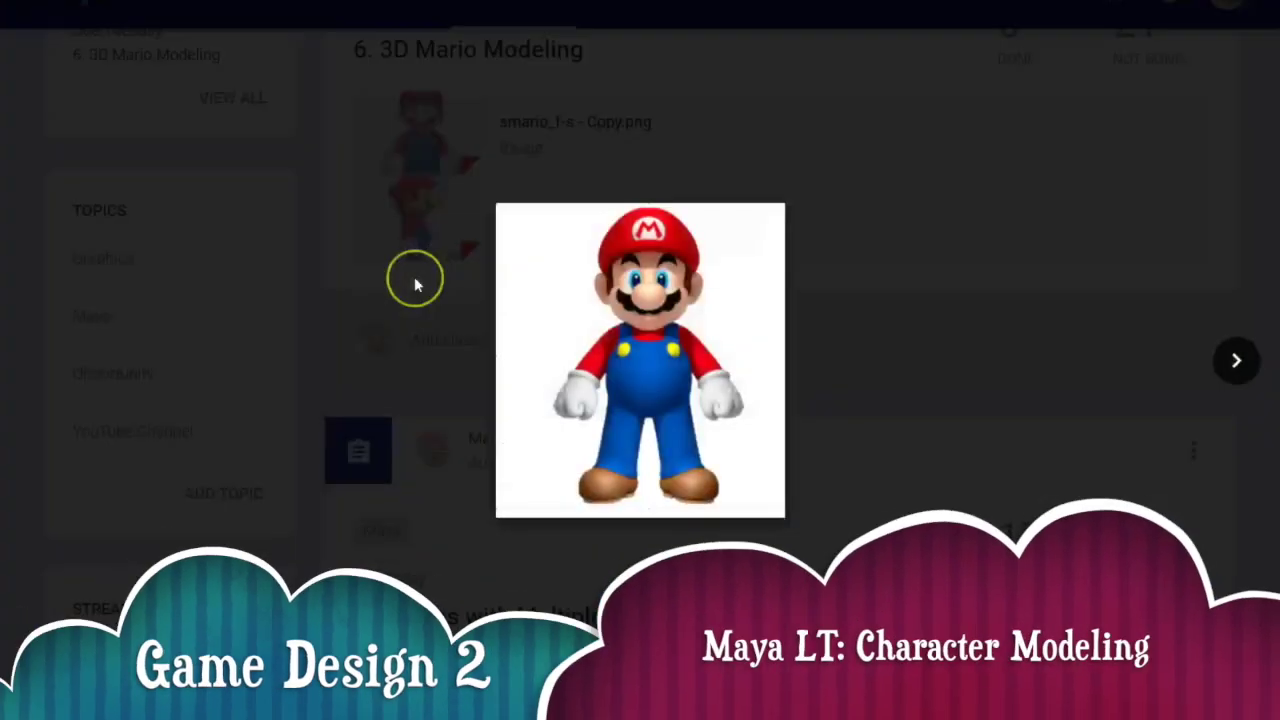
# Close the front-view Mario image and view the side-view reference smario_f-s.png from the 3D Mario Modeling assignment.
pyautogui.click(416, 319)
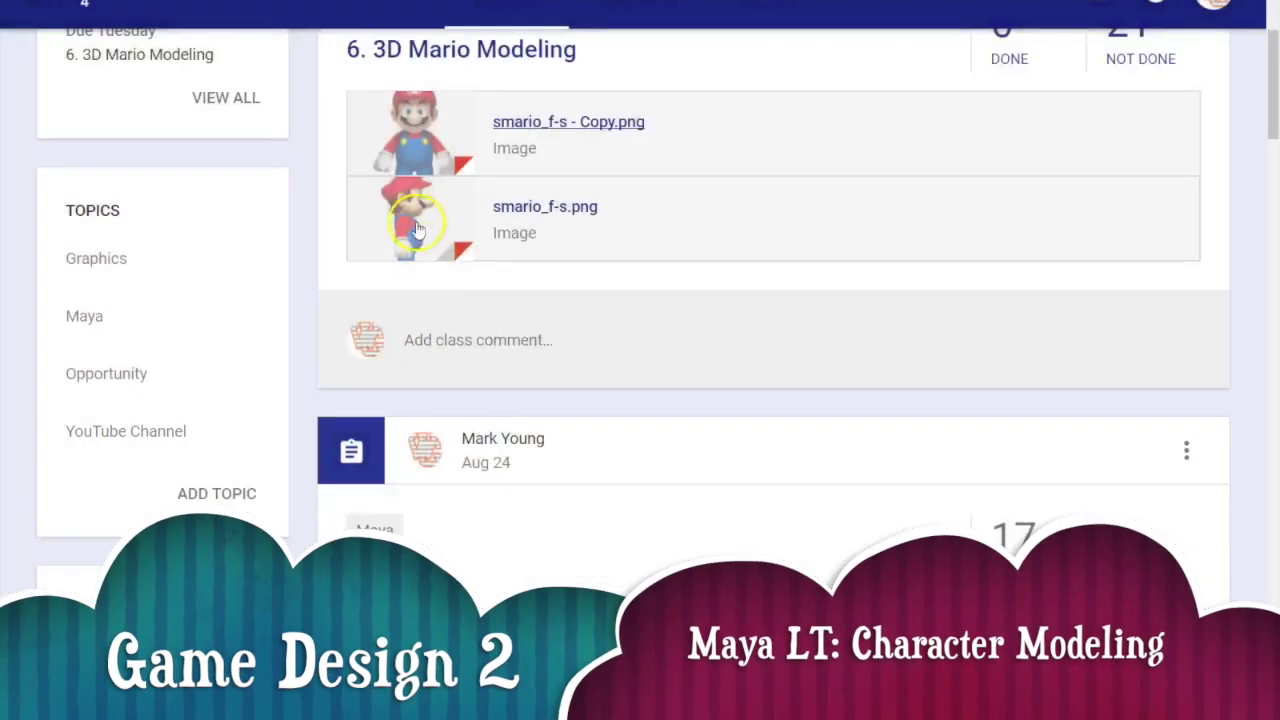
pyautogui.click(414, 220)
pyautogui.click(443, 391)
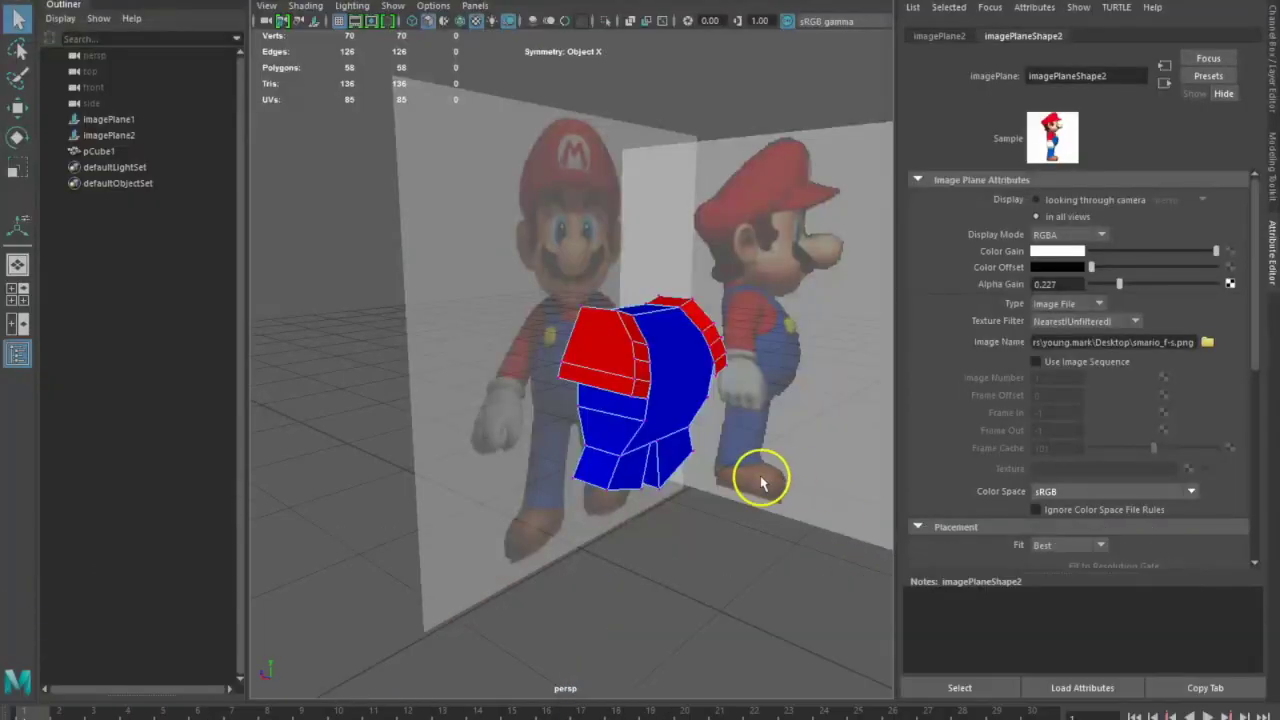
# Switch to Maya LT and examine the partly built Mario body against its front and side reference images.
pyautogui.moveTo(791, 371)
pyautogui.keyDown('alt'); pyautogui.mouseDown()
pyautogui.moveTo(709, 390)
pyautogui.moveTo(826, 366)
pyautogui.moveTo(766, 370)
pyautogui.mouseUp(); pyautogui.keyUp('alt')
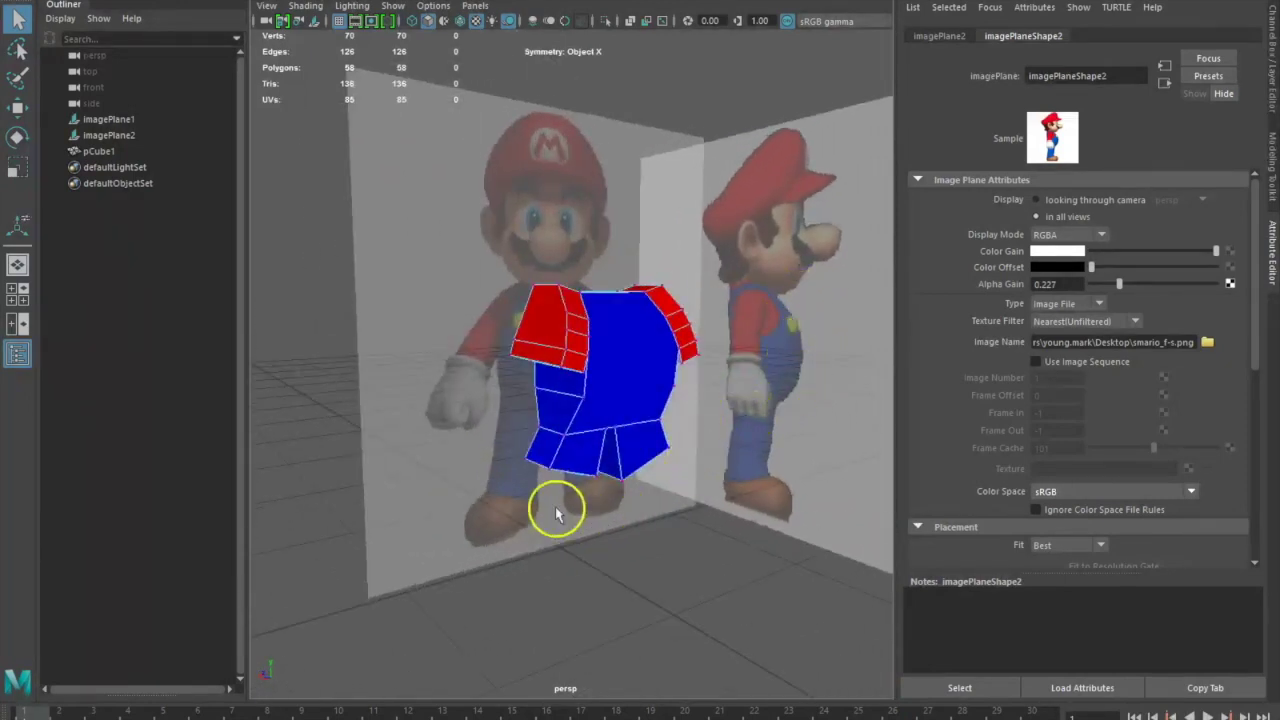
pyautogui.keyDown('alt'); pyautogui.moveTo(470, 505); pyautogui.dragTo(407, 509); pyautogui.keyUp('alt')
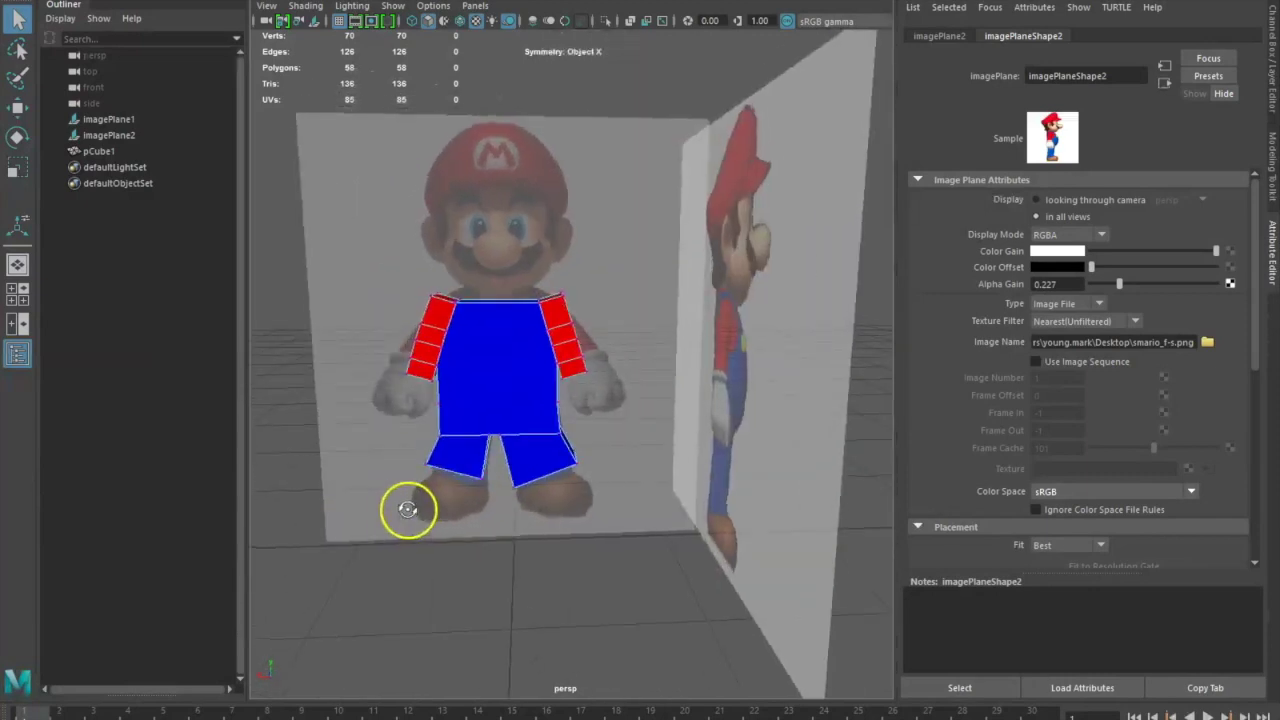
pyautogui.click(523, 334)
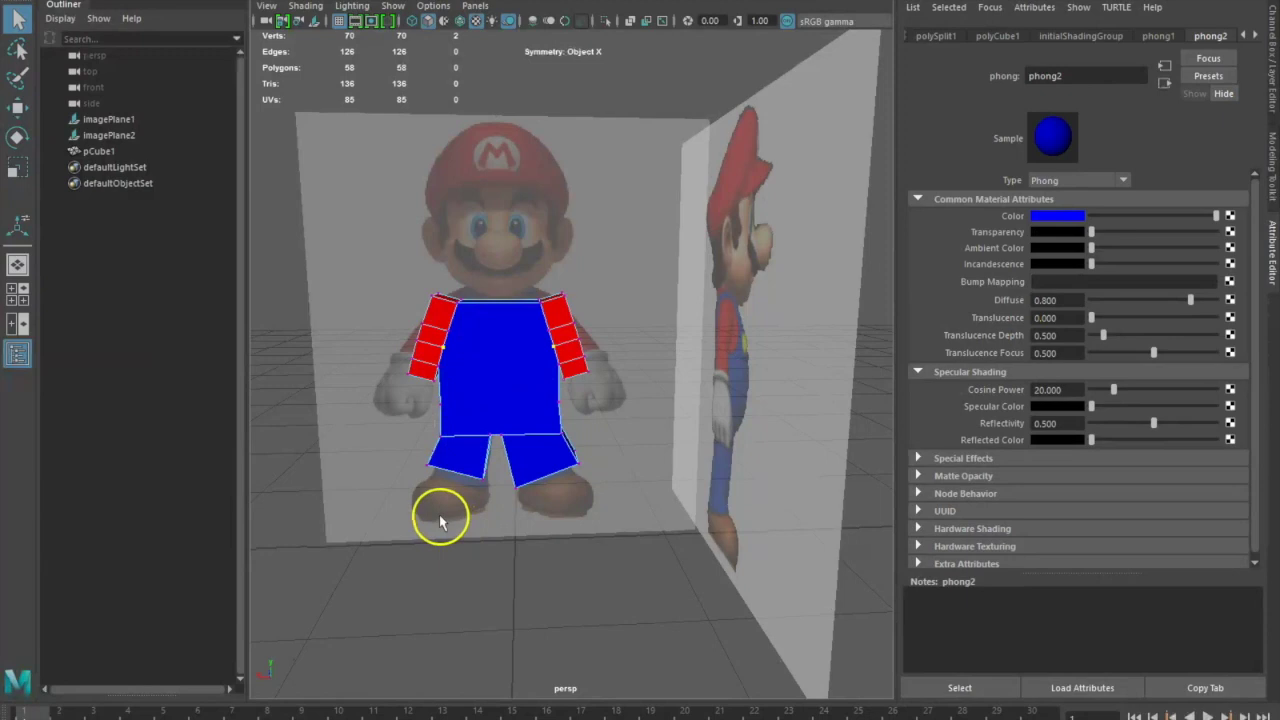
pyautogui.keyDown('alt'); pyautogui.moveTo(374, 517); pyautogui.dragTo(398, 507); pyautogui.keyUp('alt')
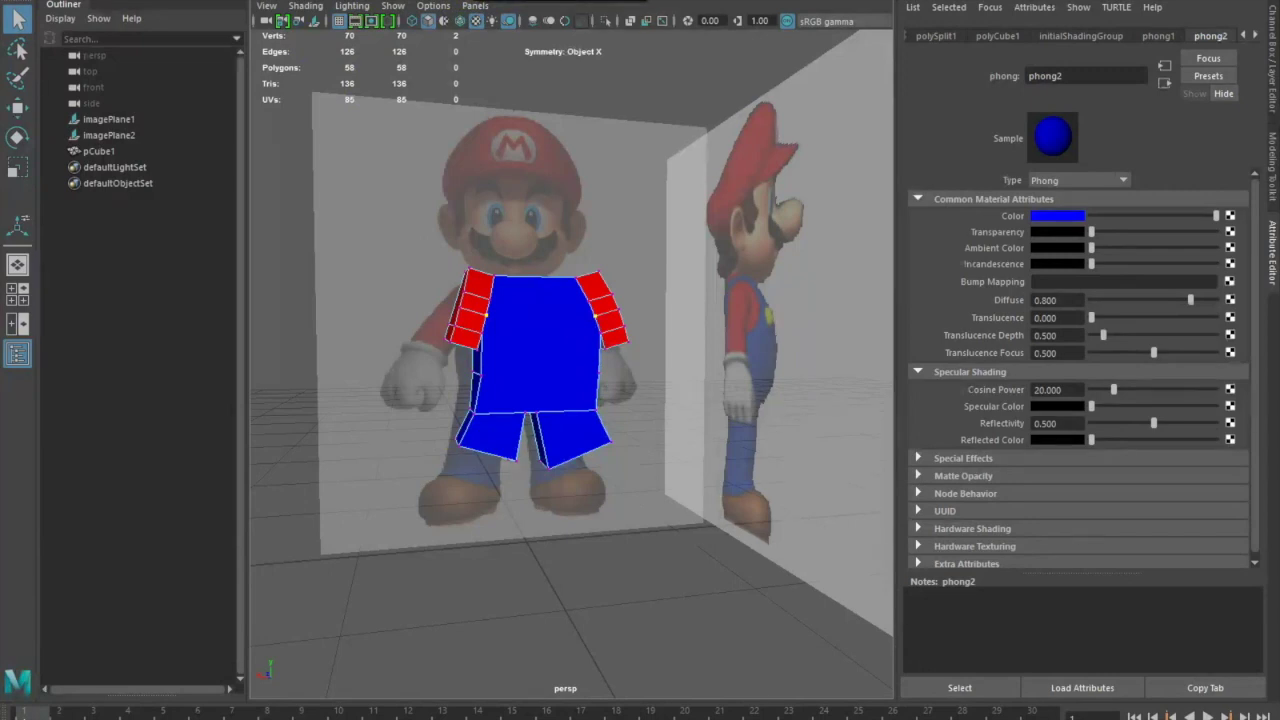
# Start a new empty scene in place of the example Mario model.
pyautogui.click(14, 1)
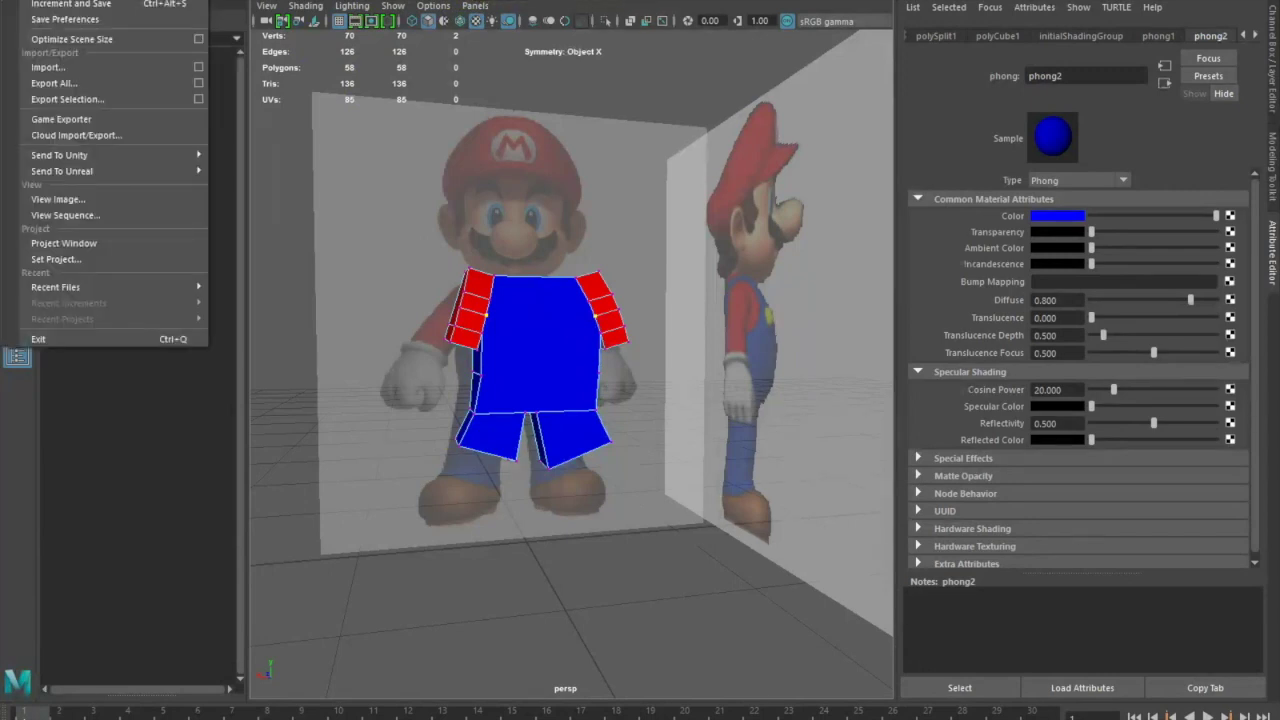
pyautogui.hotkey('ctrl', 'n')
pyautogui.click(616, 358)
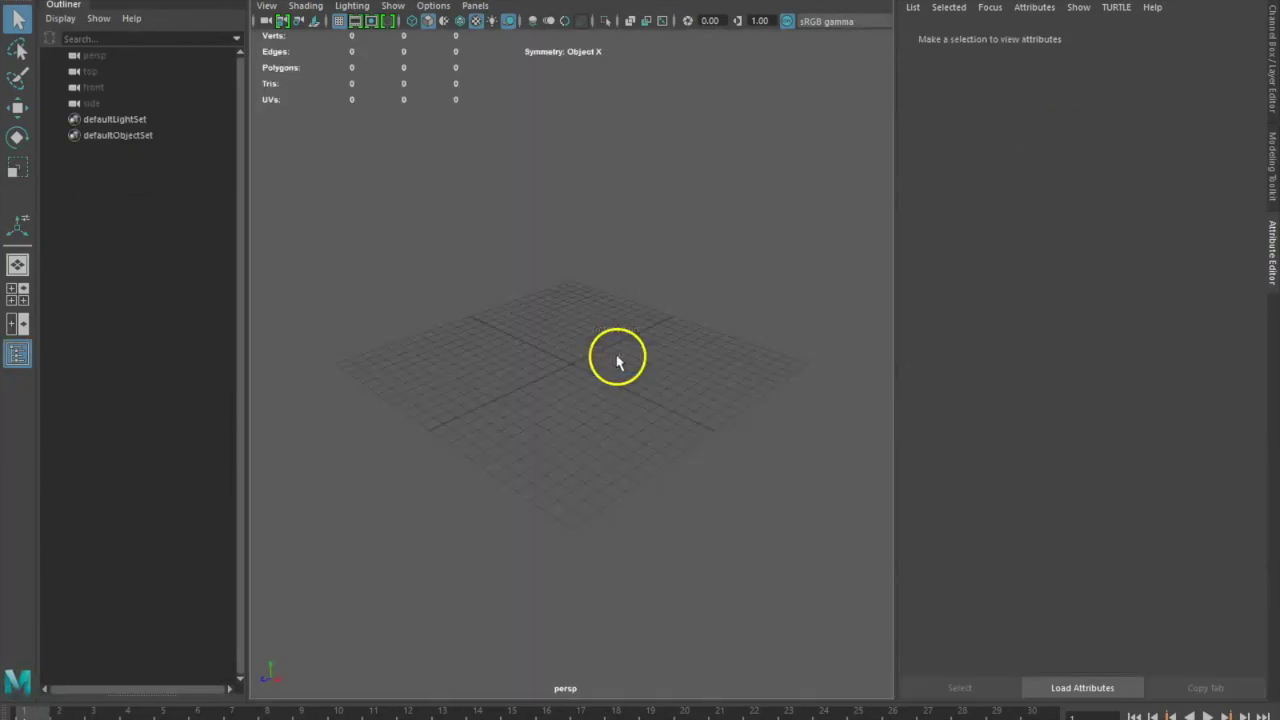
# Save the new scene as Mario3D in Z:\Computer Science Classes\Game Design 2\Maya Tutorial Files.
pyautogui.click(14, 1)
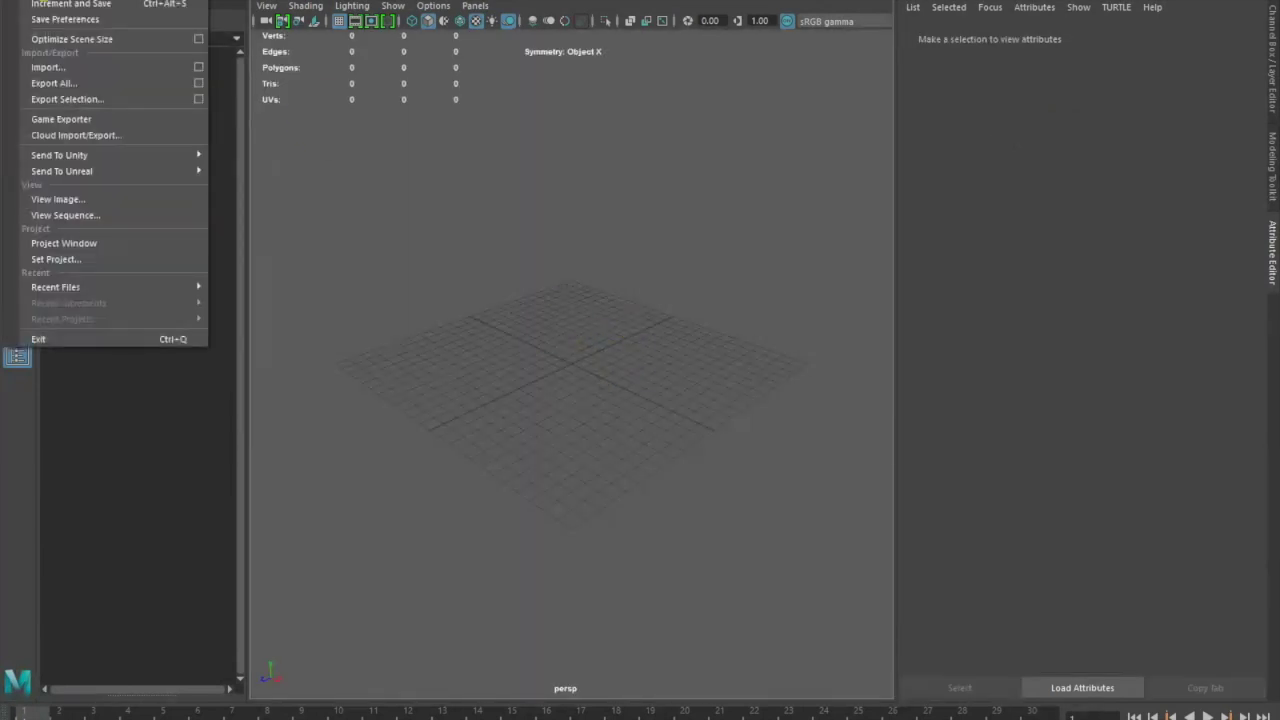
pyautogui.click(52, 3)
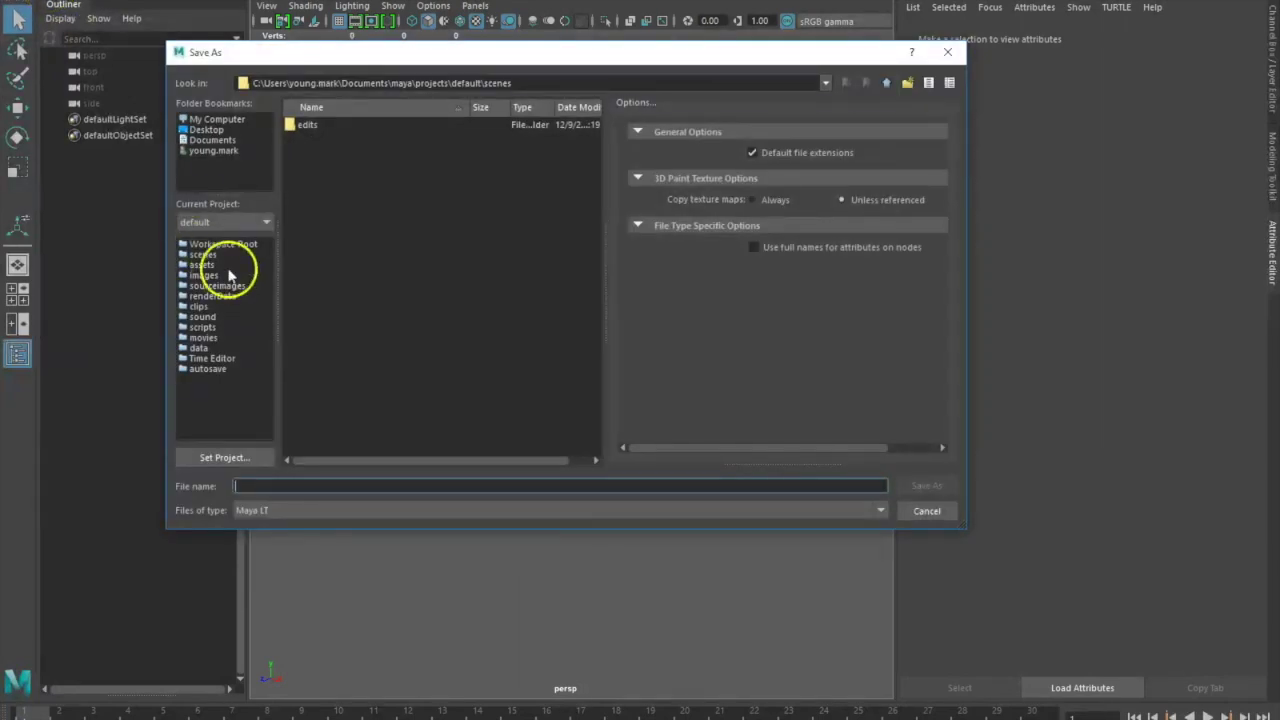
pyautogui.click(228, 121)
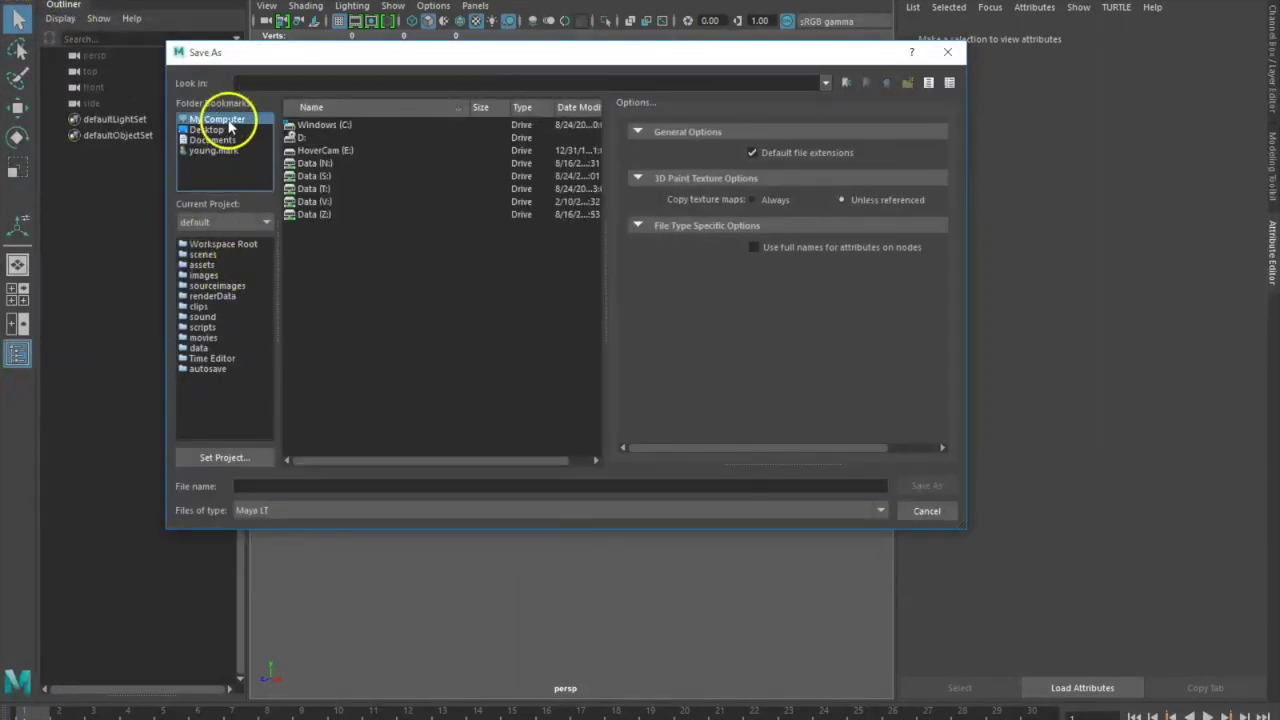
pyautogui.doubleClick(323, 214)
pyautogui.doubleClick(333, 215)
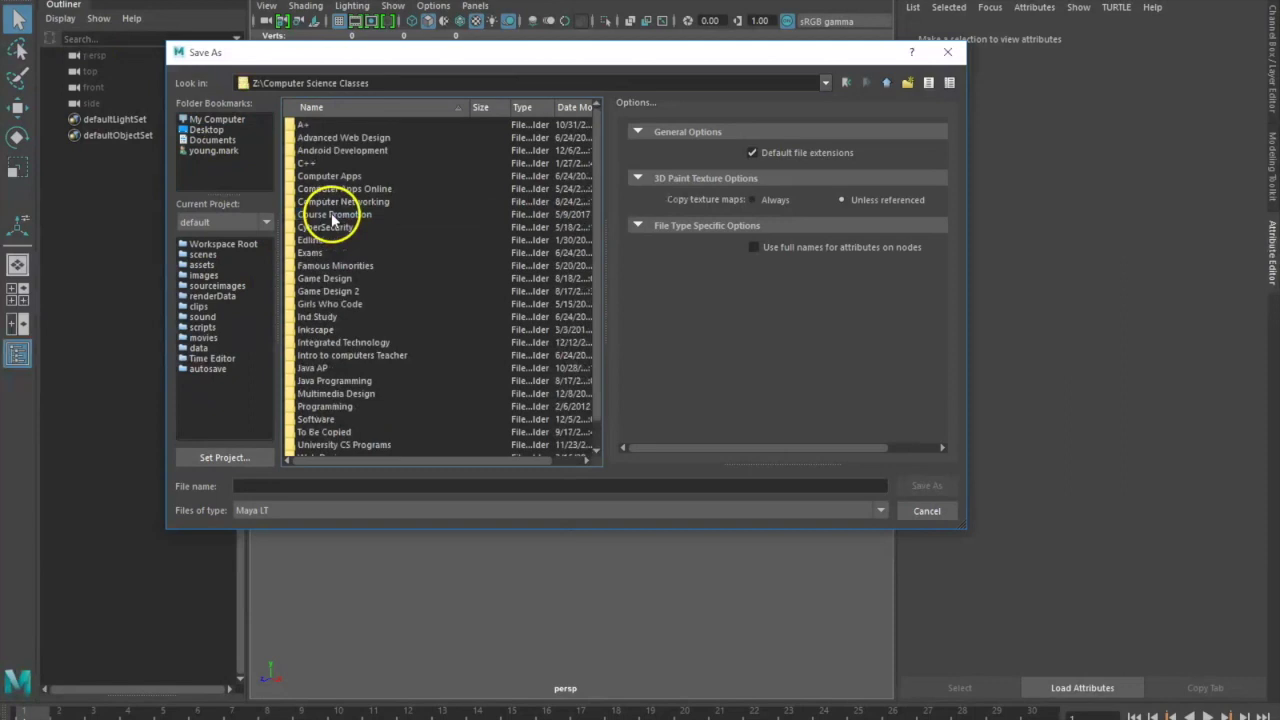
pyautogui.doubleClick(340, 292)
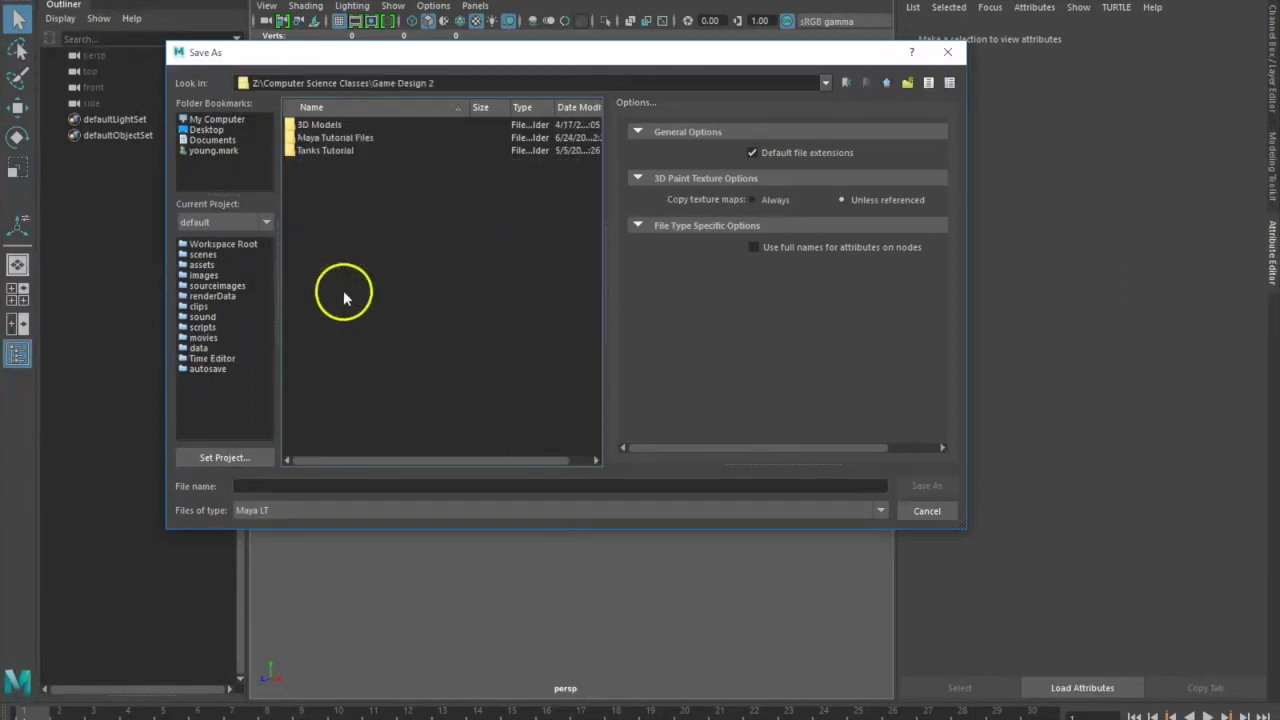
pyautogui.doubleClick(322, 137)
pyautogui.click(266, 485)
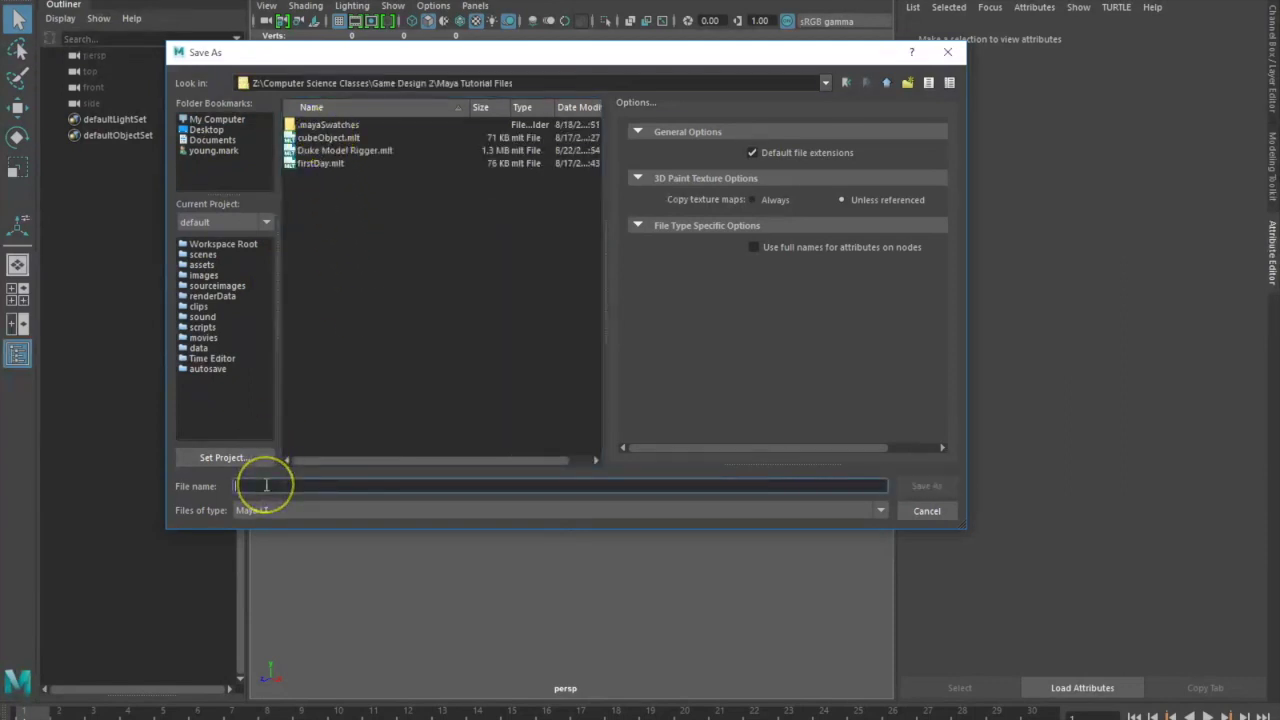
pyautogui.write('Mario3')
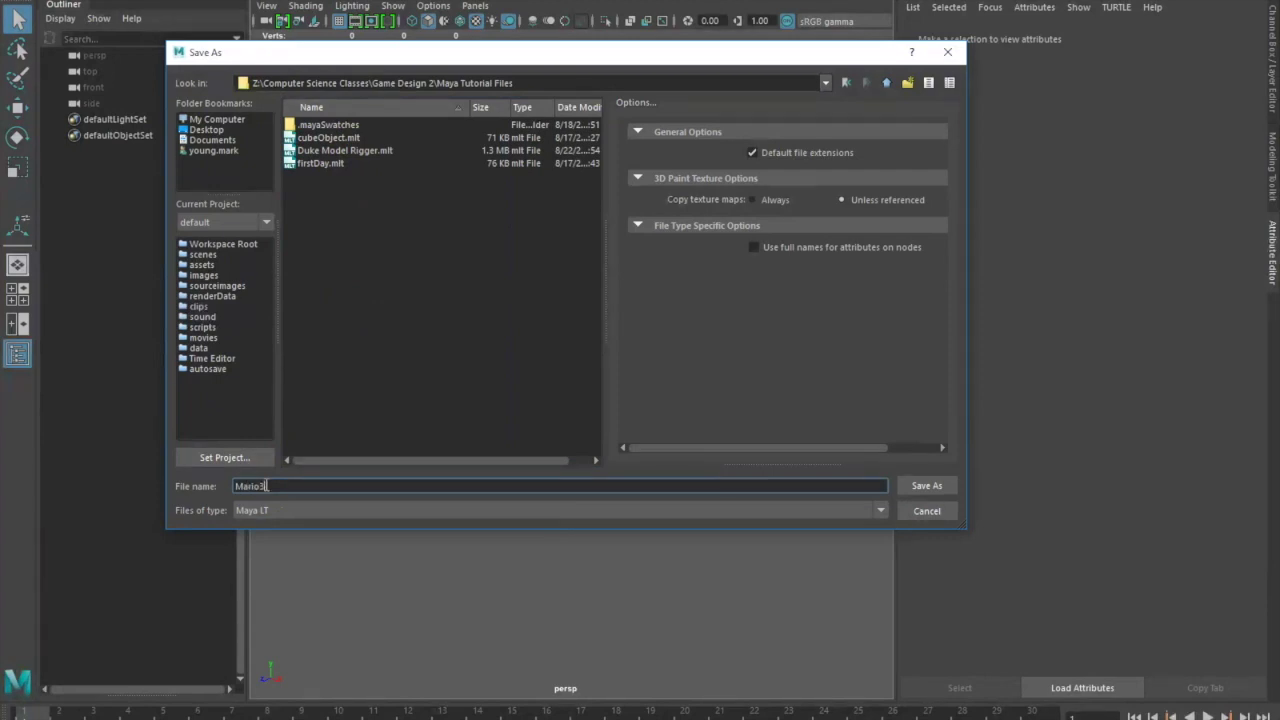
pyautogui.write('D')
pyautogui.click(918, 488)
pyautogui.click(618, 367)
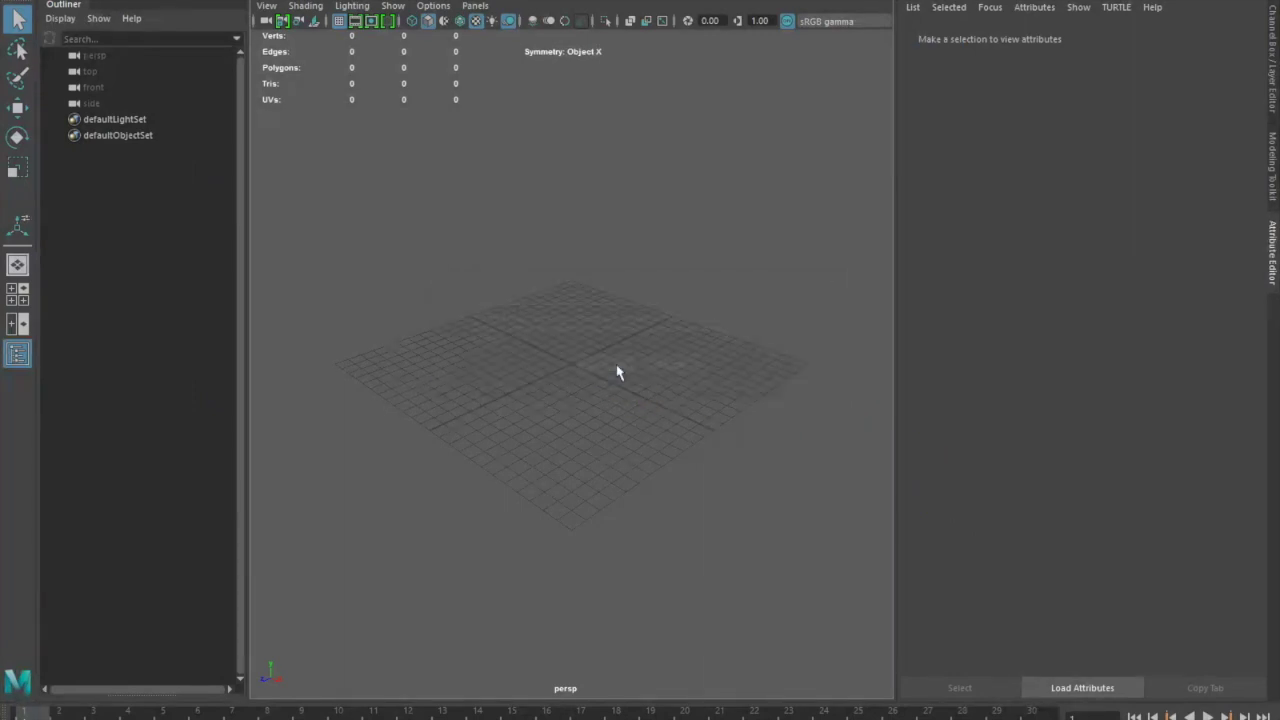
# Add a free image plane to the empty scene.
pyautogui.click(483, 340)
pyautogui.click(443, 263)
pyautogui.click(76, 0)
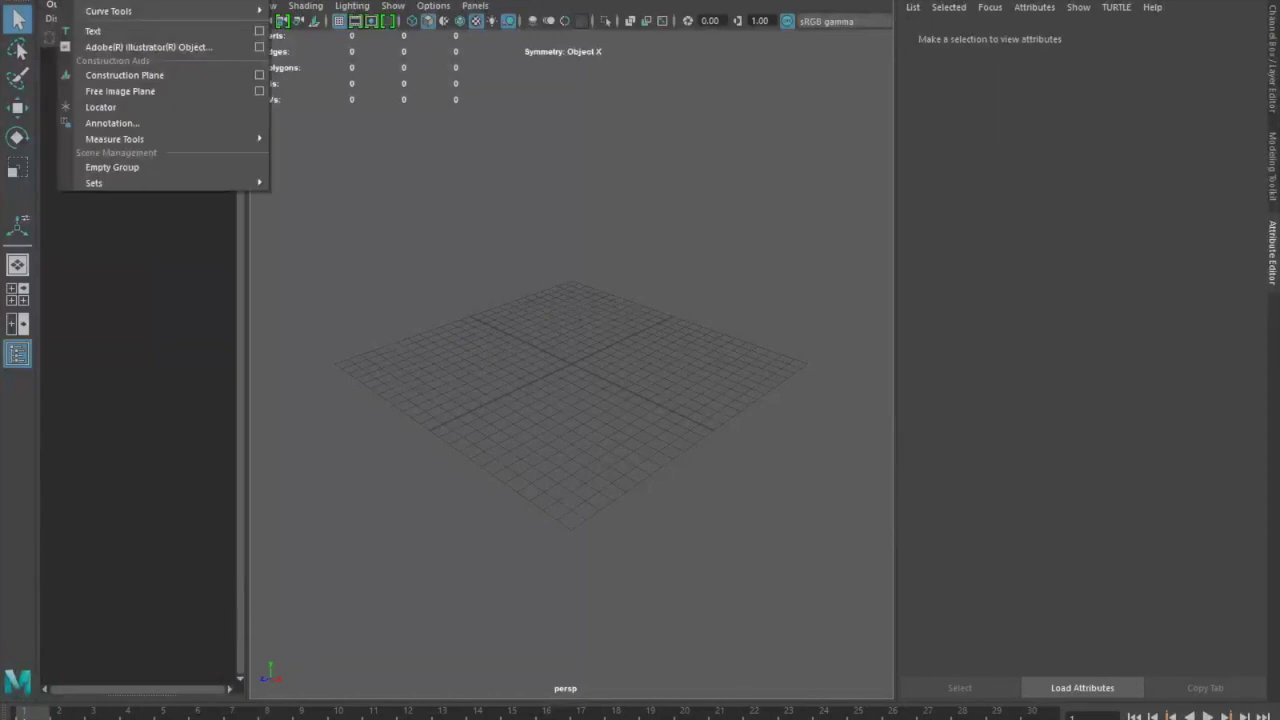
pyautogui.click(140, 98)
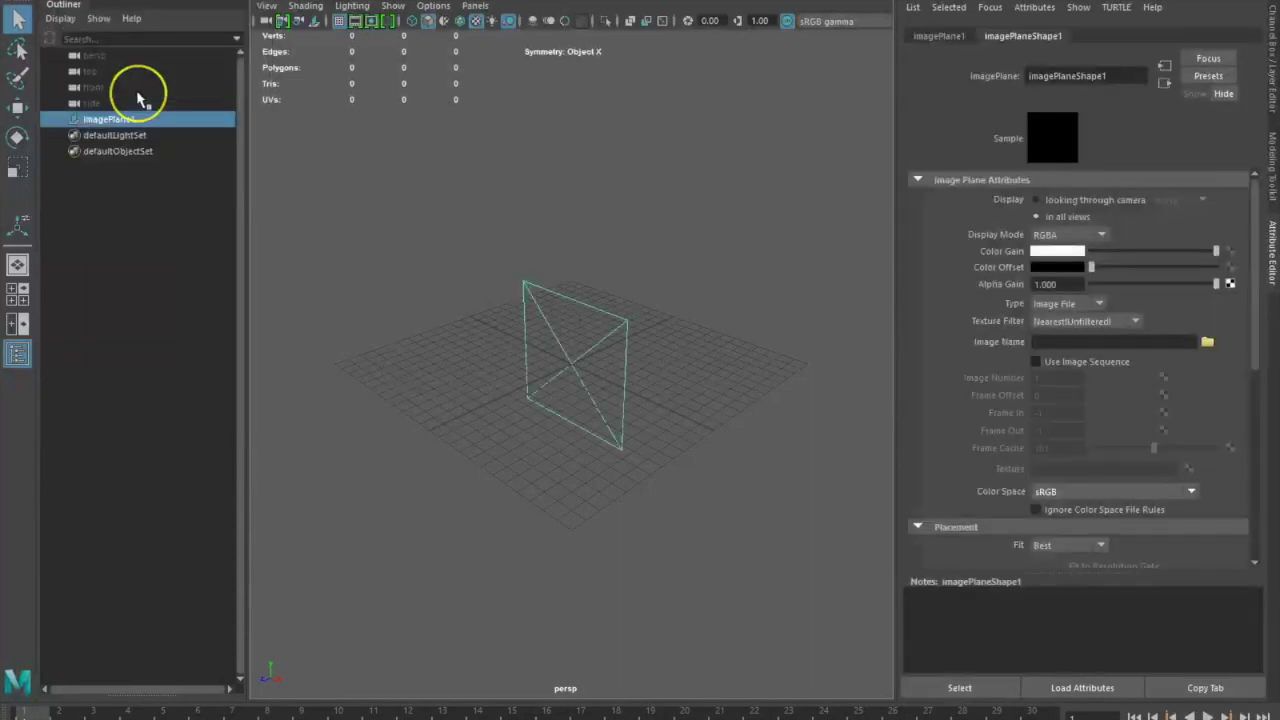
# Load the side-view Mario picture smario_f-s.png from the Desktop onto the new image plane.
pyautogui.click(1208, 343)
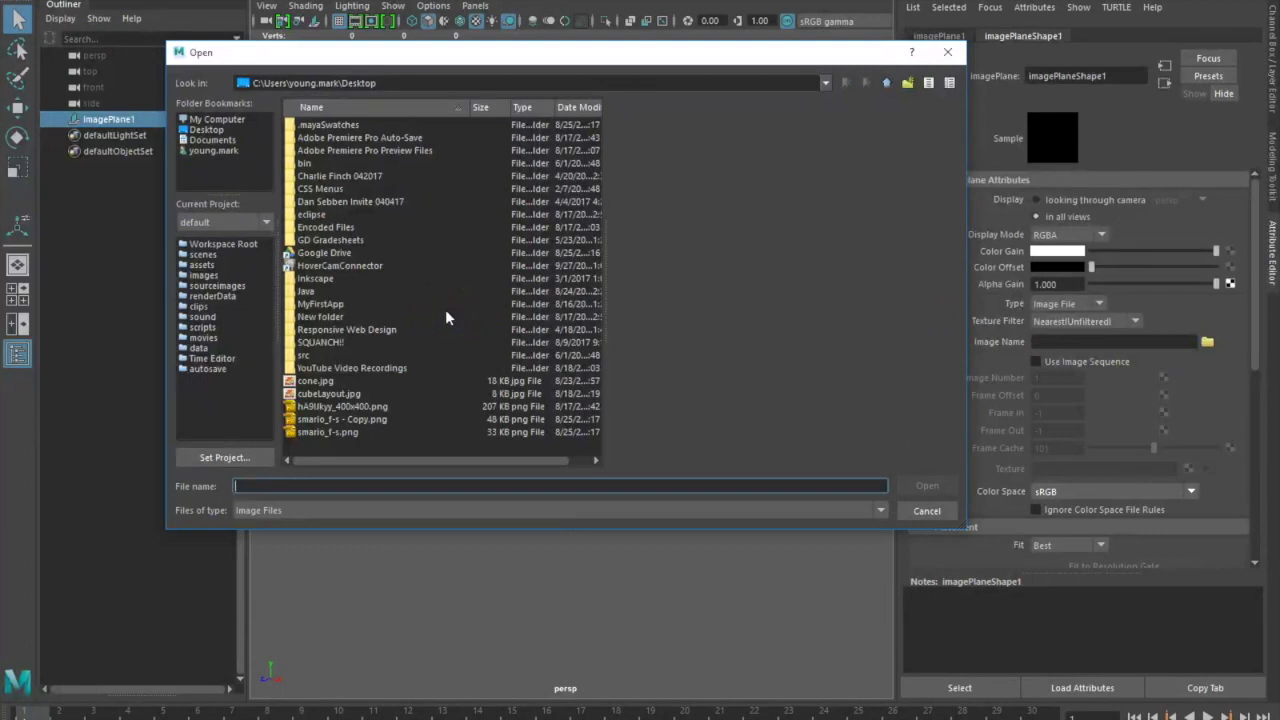
pyautogui.click(222, 120)
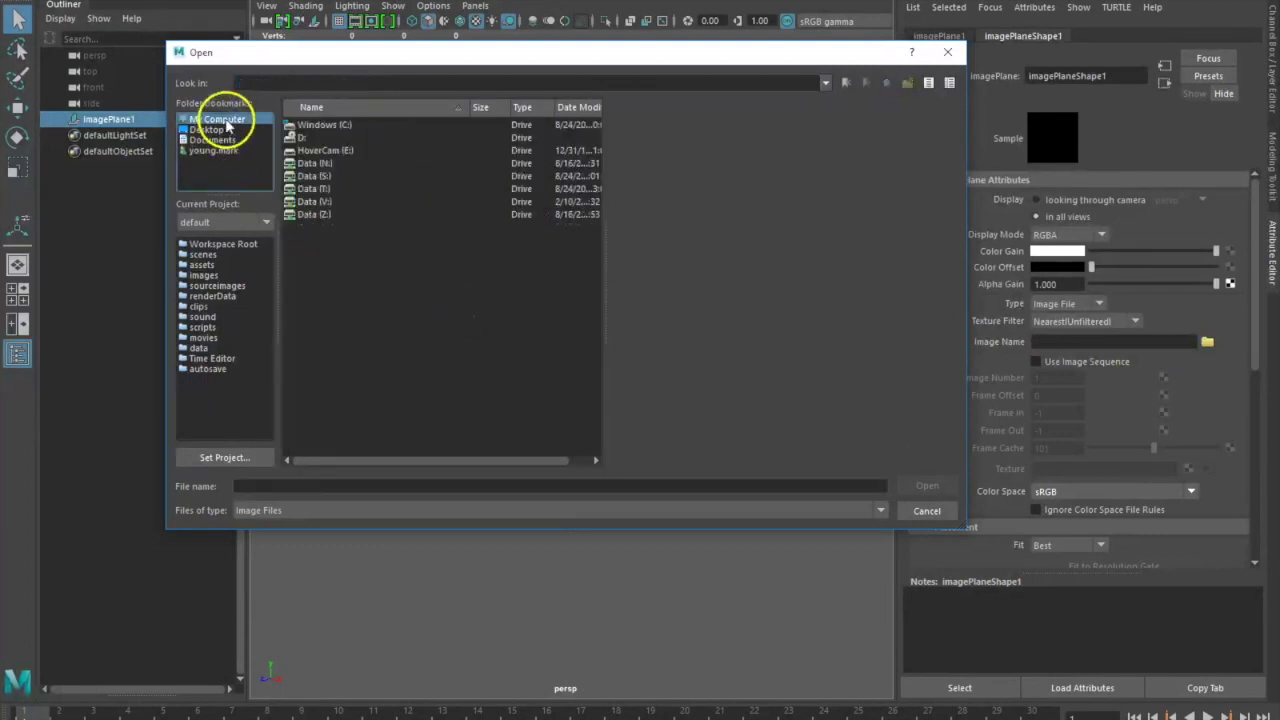
pyautogui.click(216, 132)
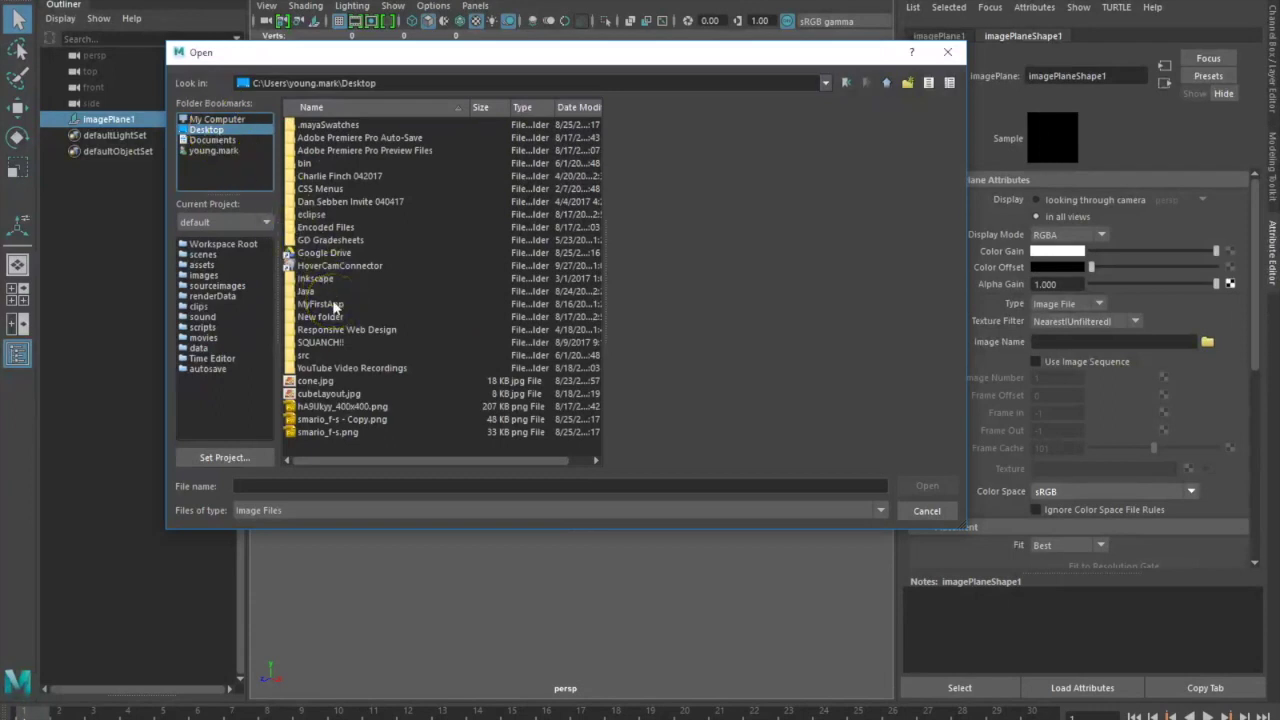
pyautogui.click(340, 431)
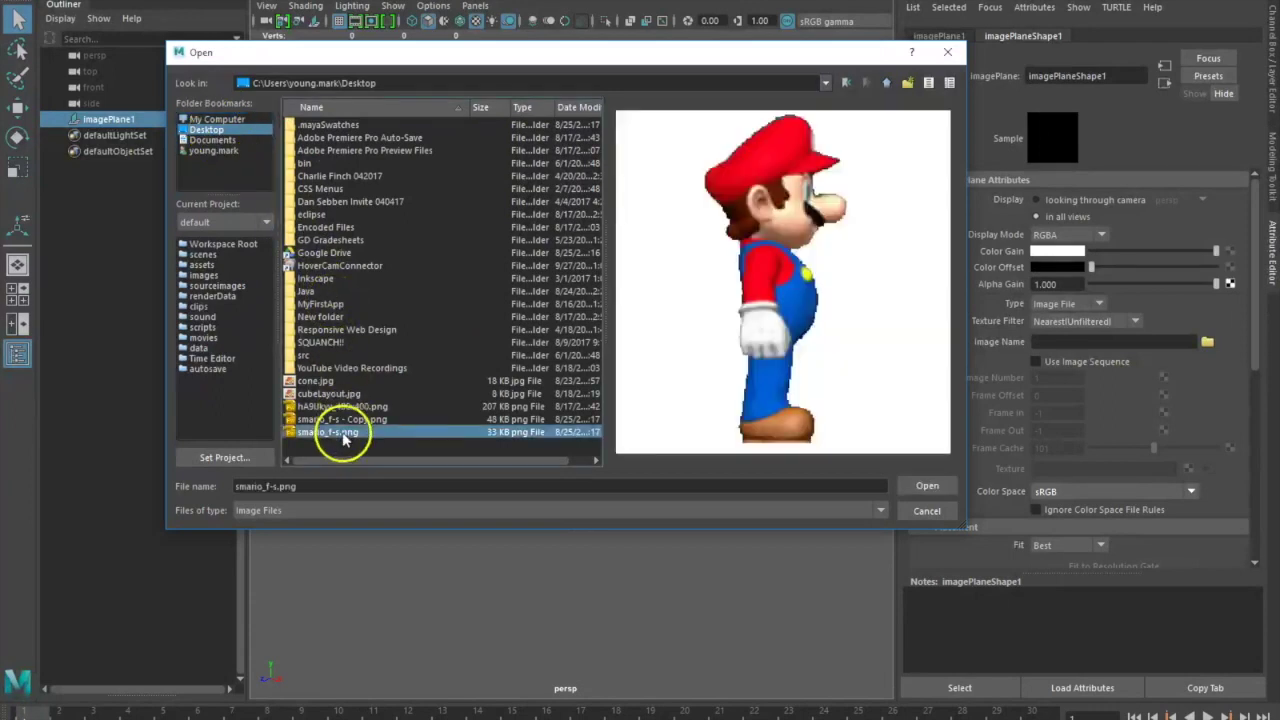
pyautogui.click(915, 485)
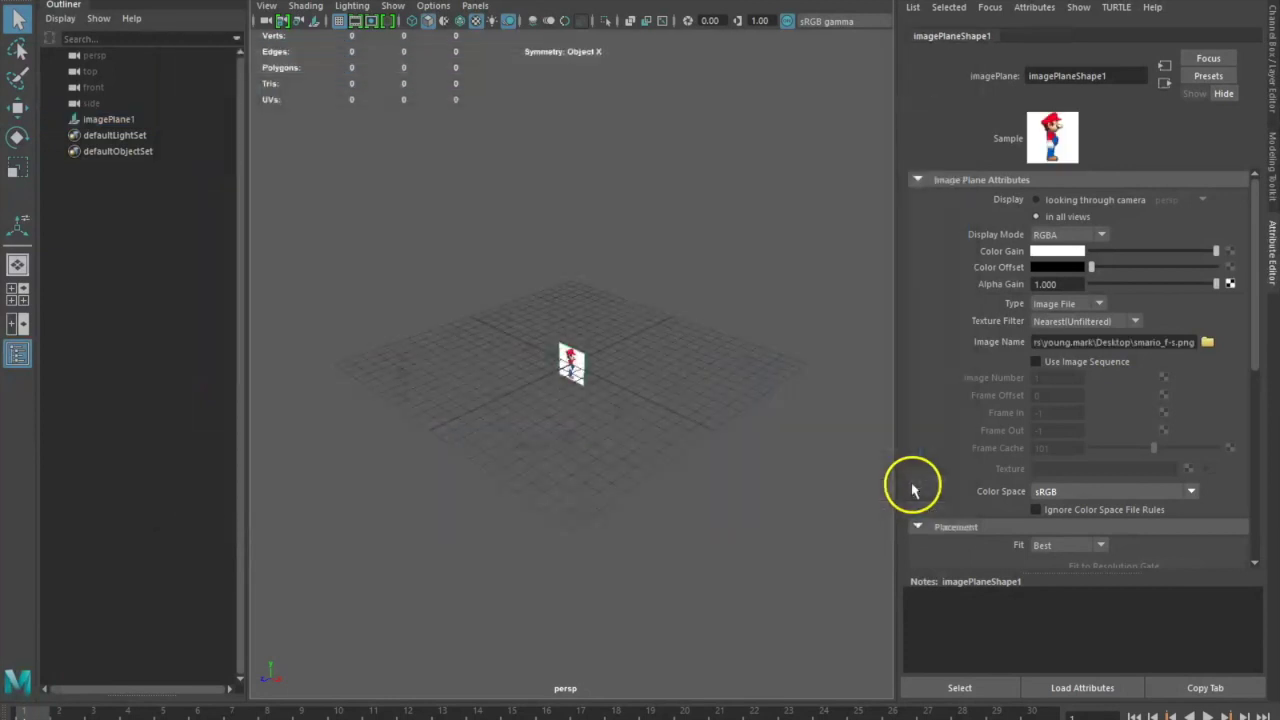
pyautogui.scroll(10, 591, 449)
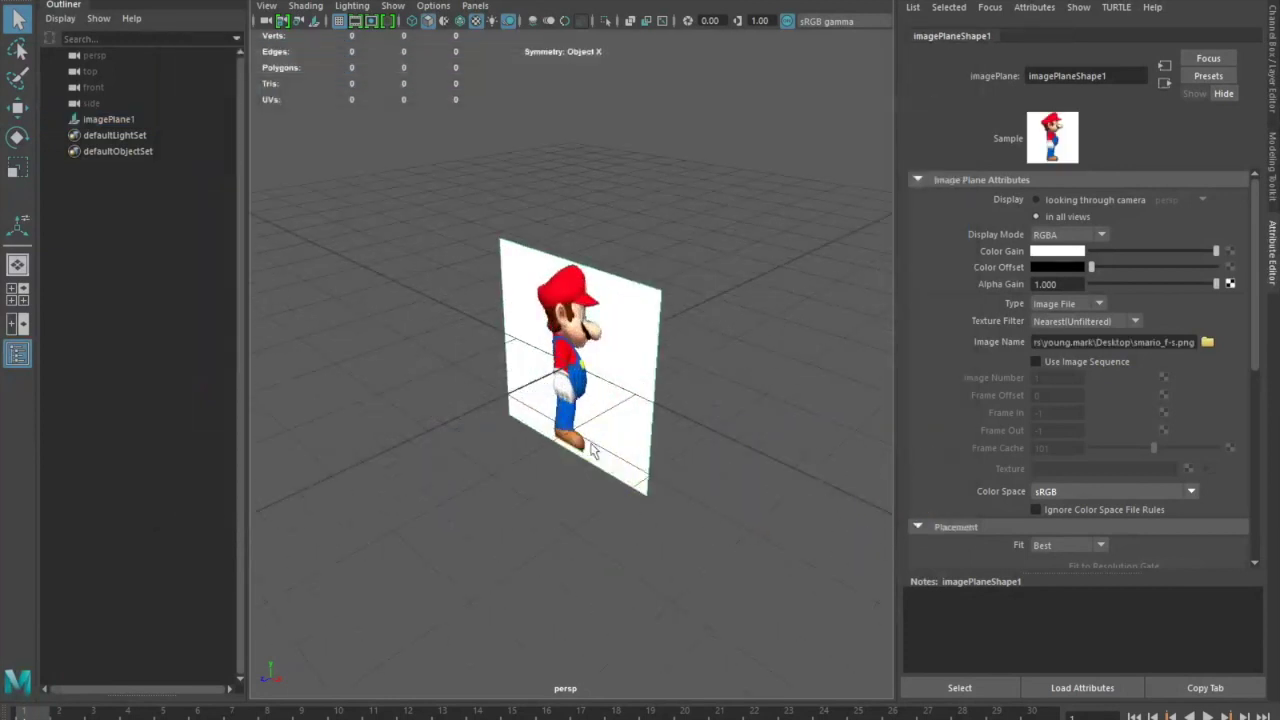
pyautogui.click(520, 572)
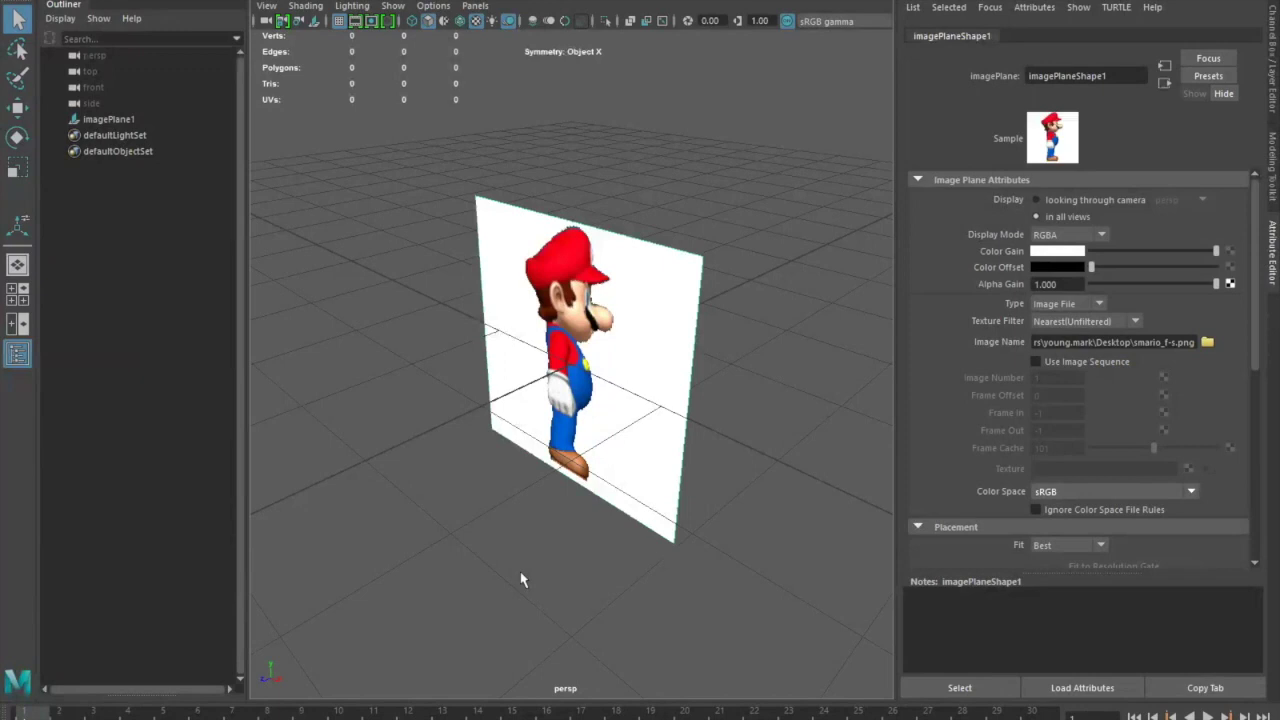
pyautogui.click(524, 577)
# Add a second free image plane and load the front-view picture smario_f-s - Copy.png from the Desktop onto it.
pyautogui.click(76, 0)
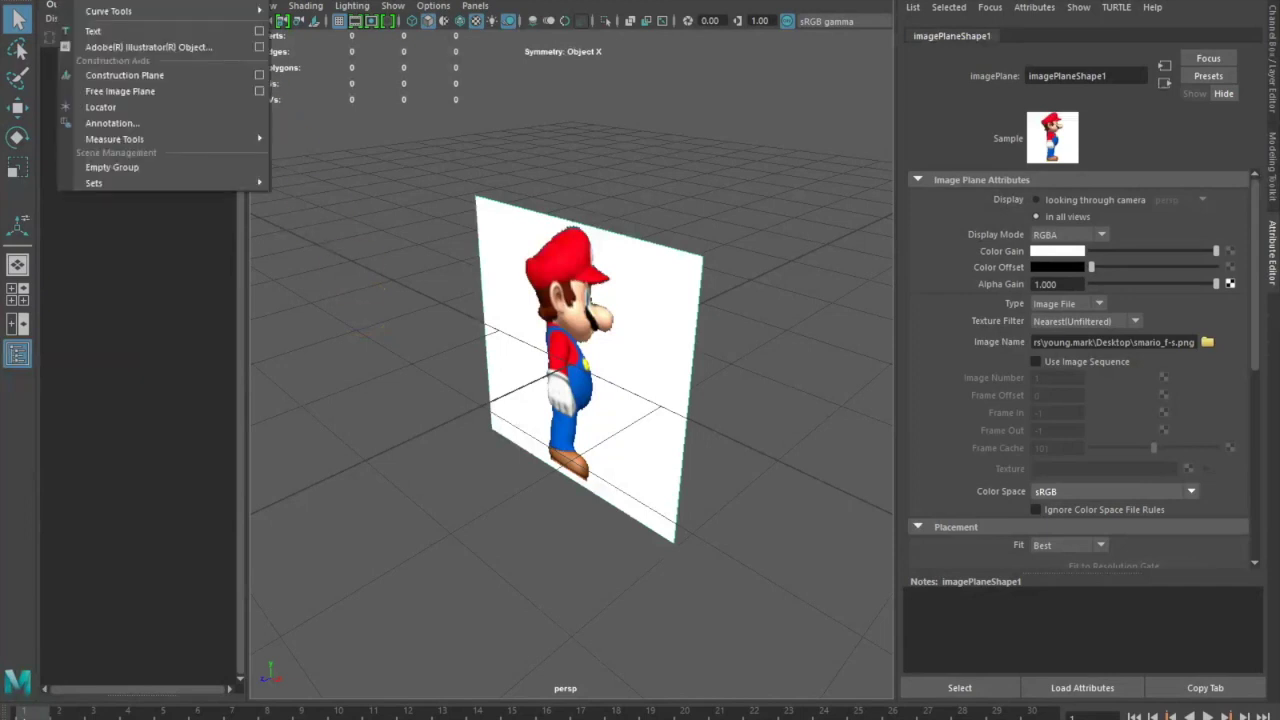
pyautogui.click(115, 92)
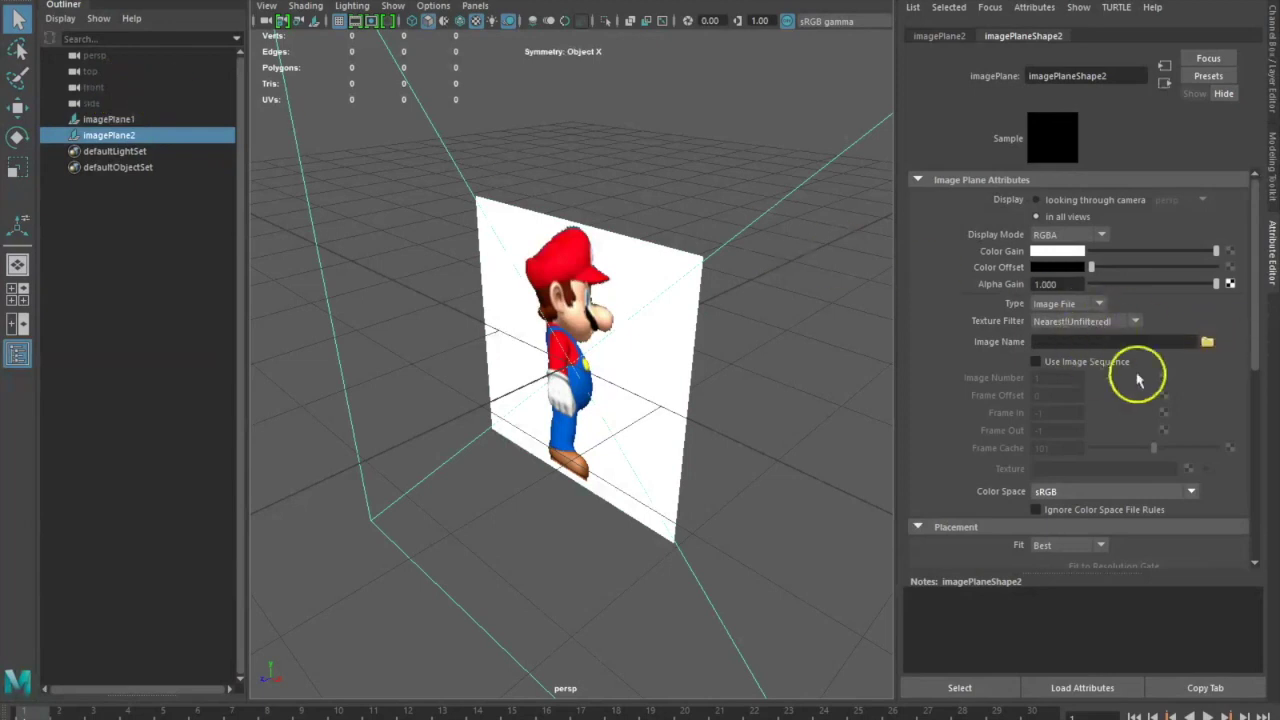
pyautogui.click(1207, 343)
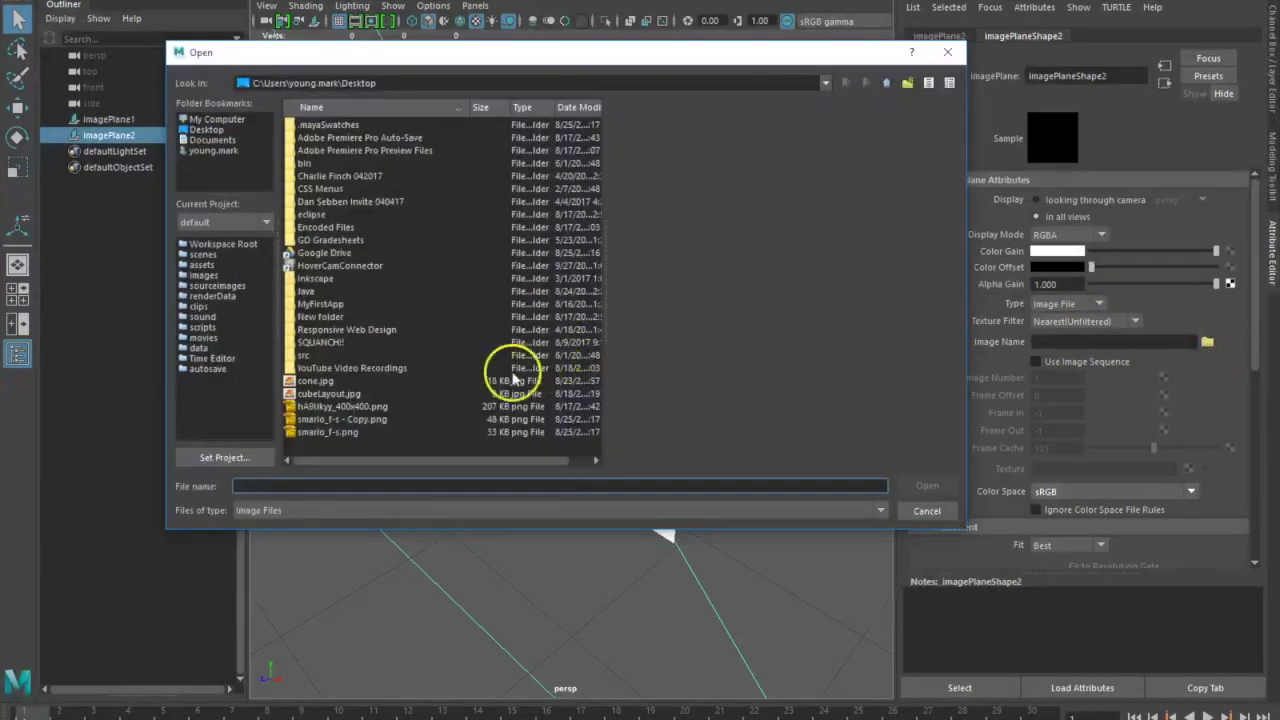
pyautogui.click(340, 432)
pyautogui.click(338, 419)
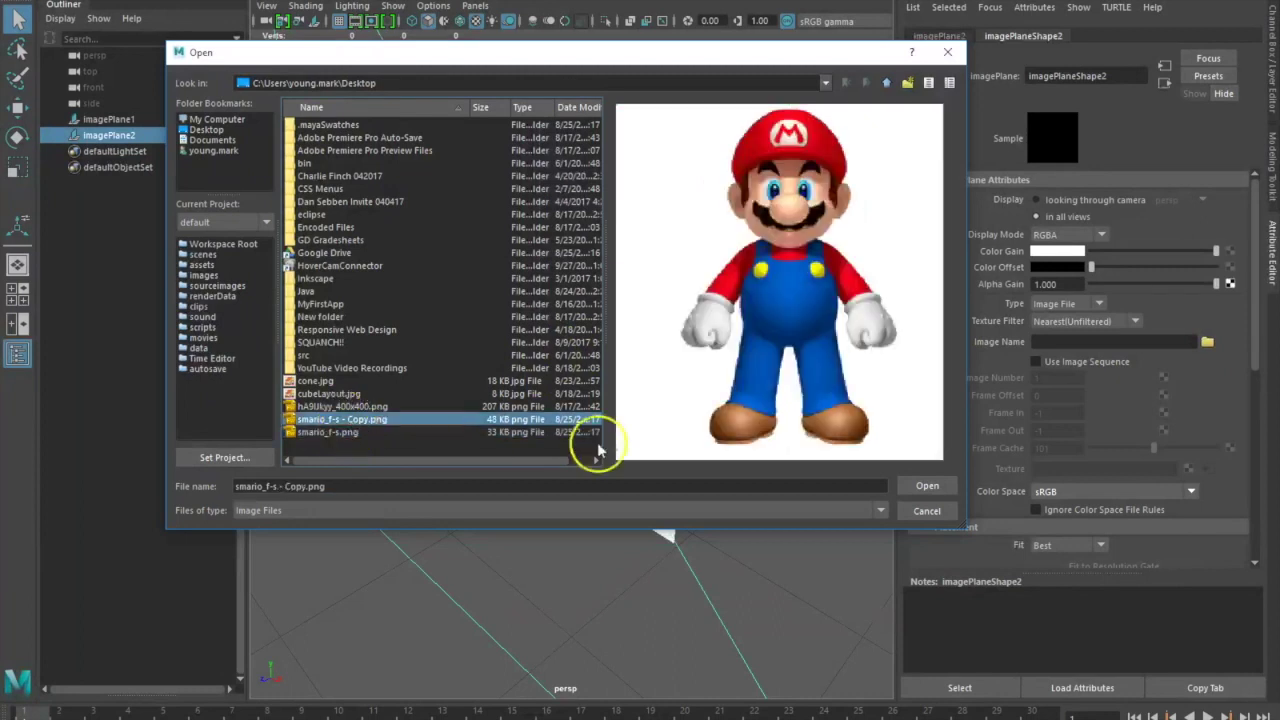
pyautogui.click(913, 486)
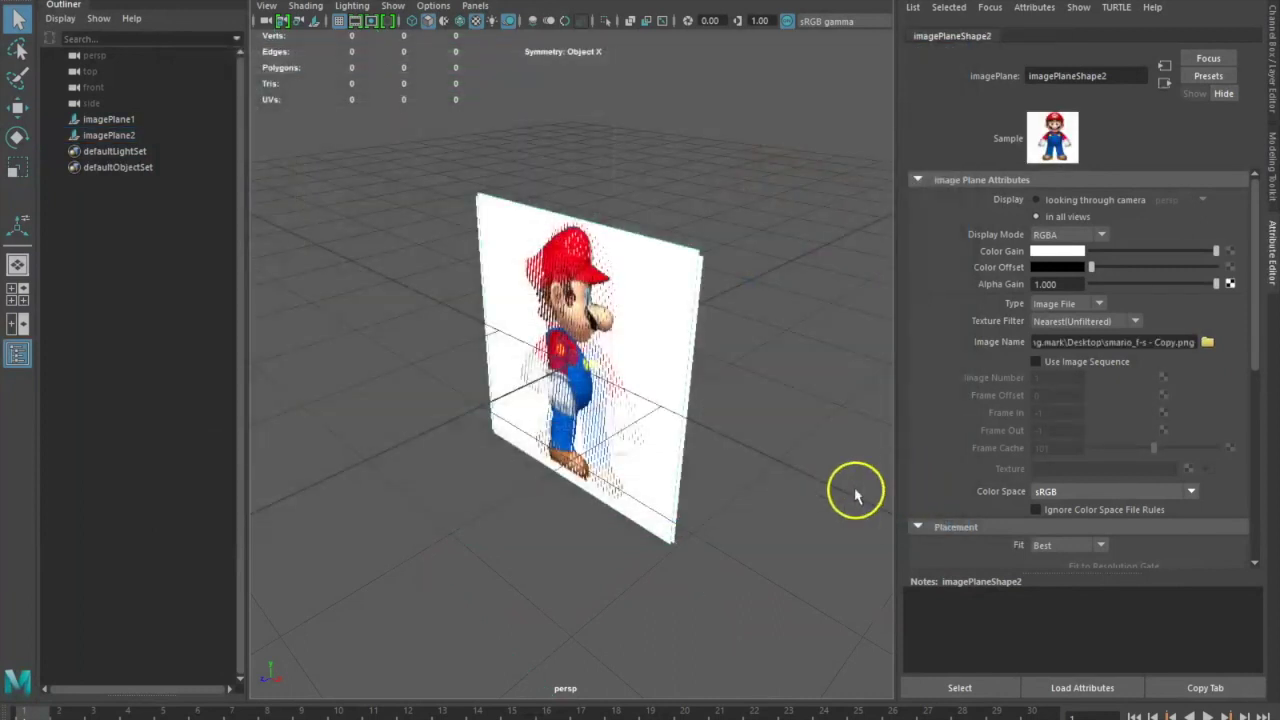
# Move the side-view image plane along the Z axis, away from the overlapping front-view image plane.
pyautogui.keyDown('alt'); pyautogui.moveTo(573, 621); pyautogui.dragTo(651, 588); pyautogui.keyUp('alt')
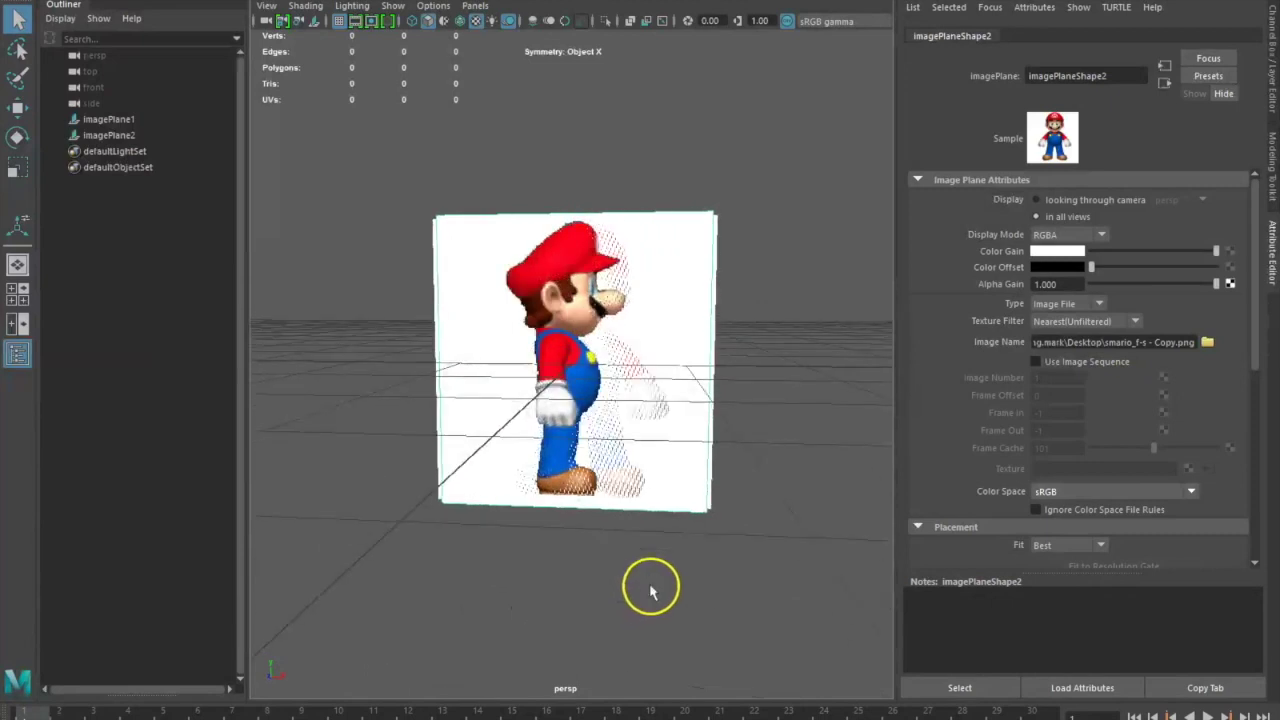
pyautogui.click(672, 322)
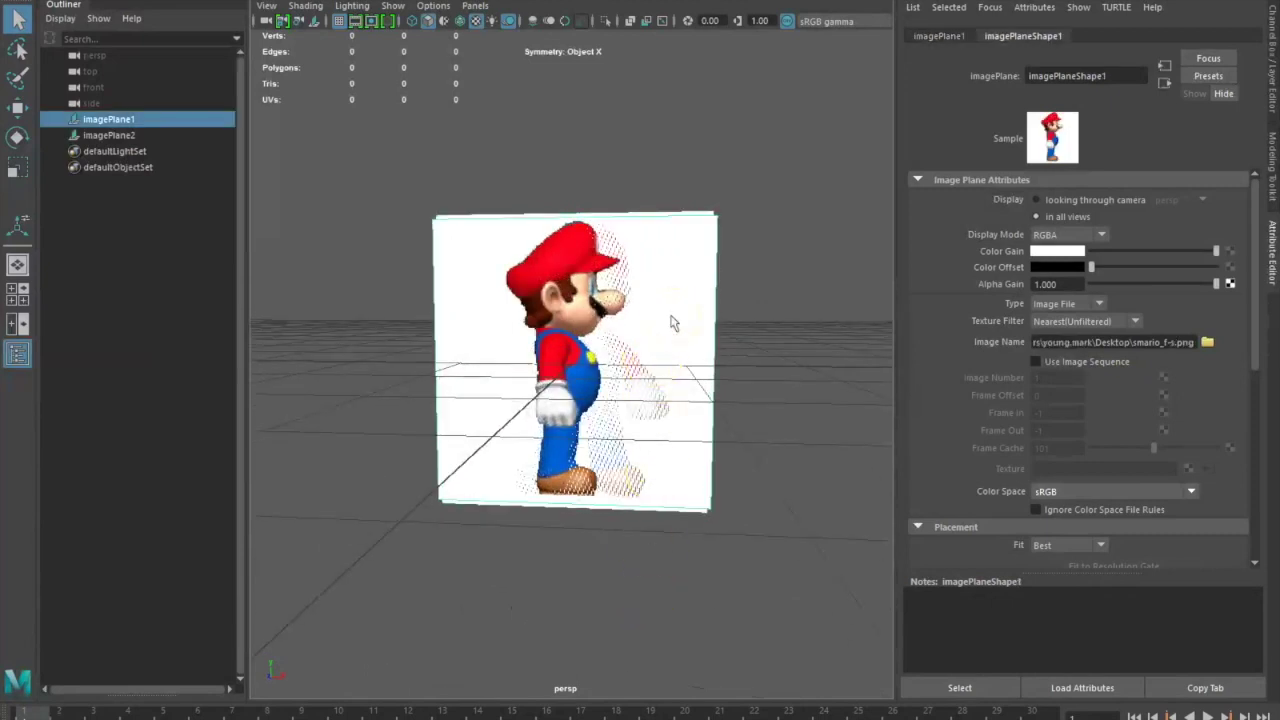
pyautogui.rightClick(672, 322)
pyautogui.rightClick(576, 315)
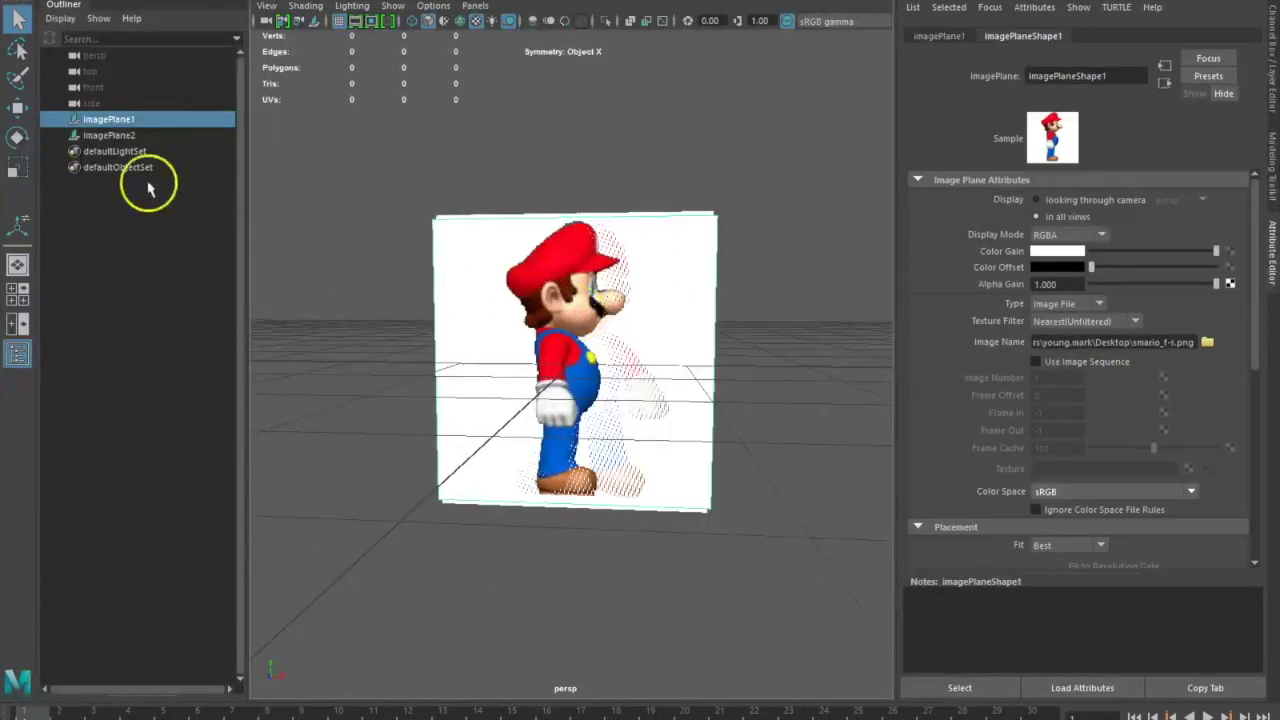
pyautogui.click(21, 110)
pyautogui.keyDown('alt'); pyautogui.moveTo(746, 380); pyautogui.dragTo(309, 365); pyautogui.keyUp('alt')
pyautogui.keyDown('alt'); pyautogui.moveTo(437, 465); pyautogui.dragTo(534, 497); pyautogui.keyUp('alt')
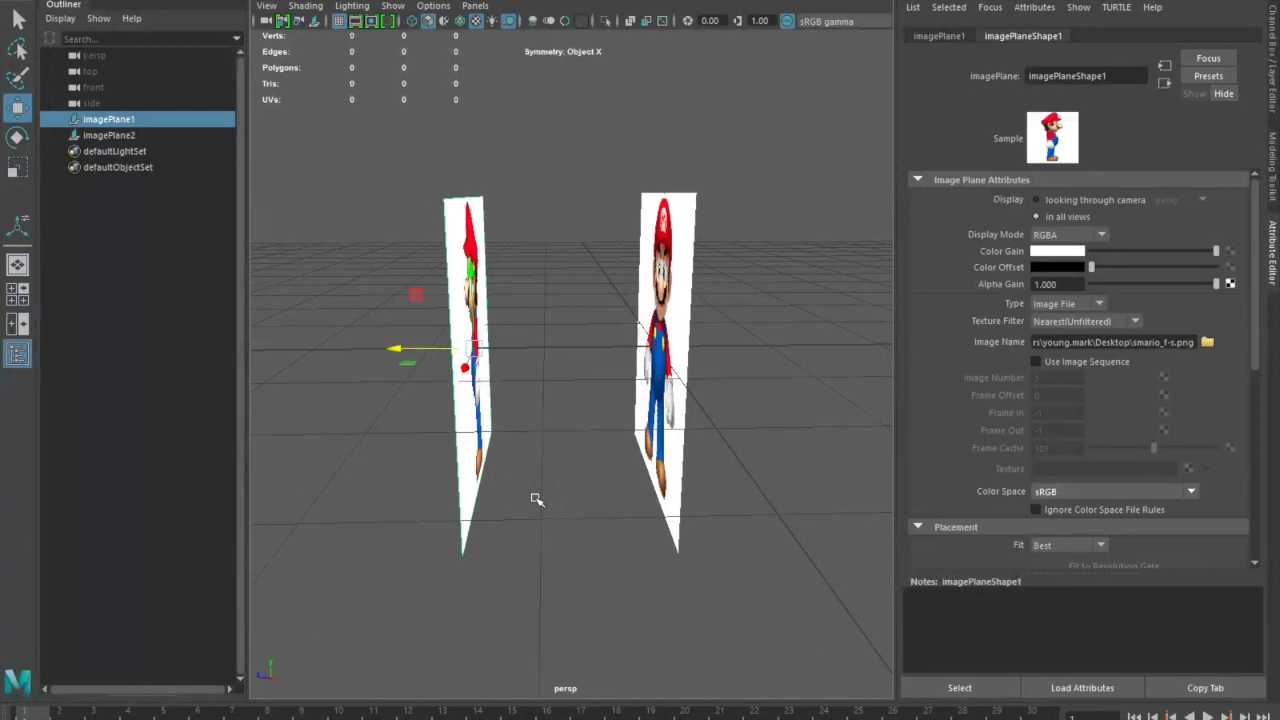
pyautogui.keyDown('alt'); pyautogui.moveTo(454, 577); pyautogui.dragTo(705, 580); pyautogui.keyUp('alt')
pyautogui.keyDown('alt'); pyautogui.moveTo(826, 438); pyautogui.dragTo(649, 466); pyautogui.keyUp('alt')
# Rotate the front-view image plane around its vertical axis until it stands roughly perpendicular to the side-view image plane.
pyautogui.click(757, 374)
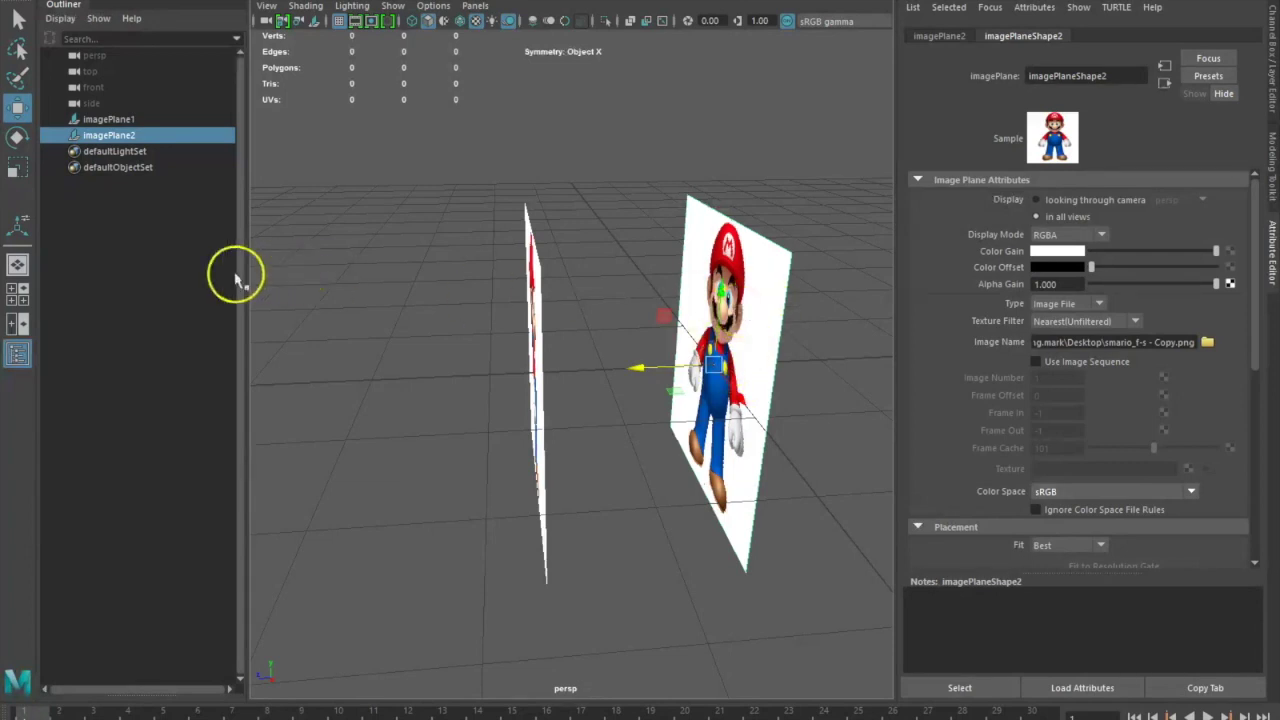
pyautogui.click(17, 138)
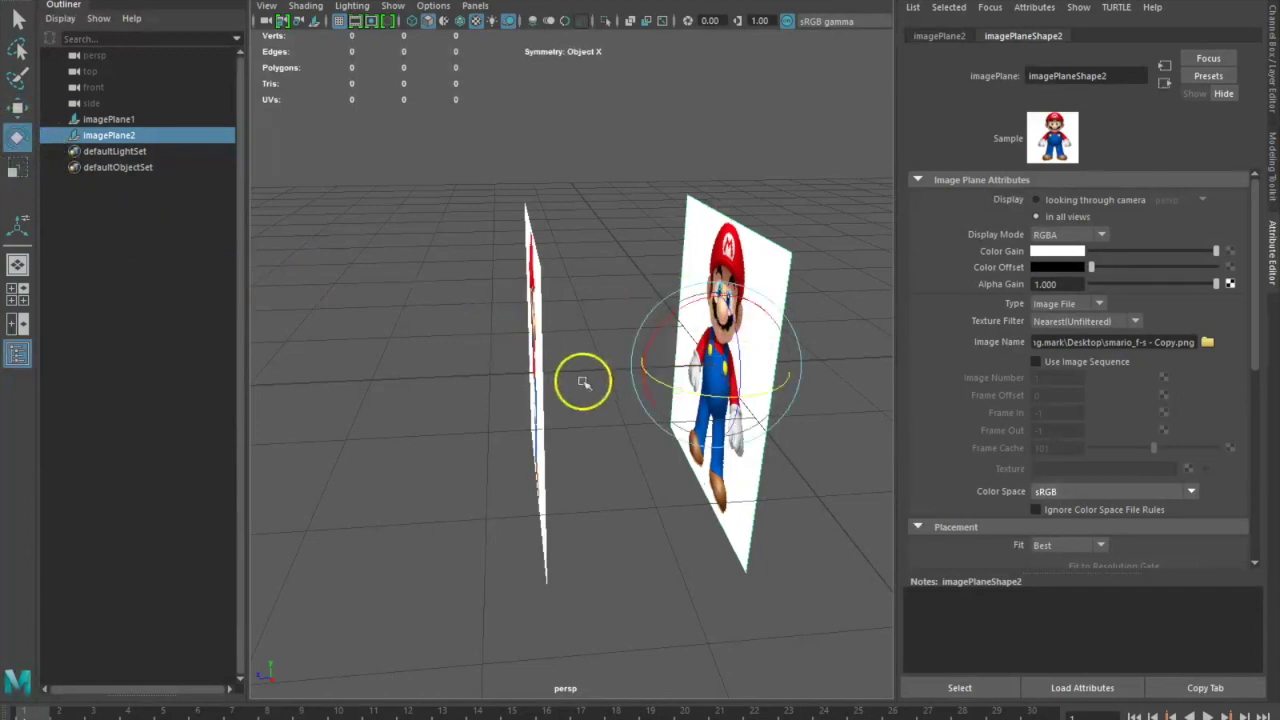
pyautogui.moveTo(657, 380); pyautogui.dragTo(765, 382)
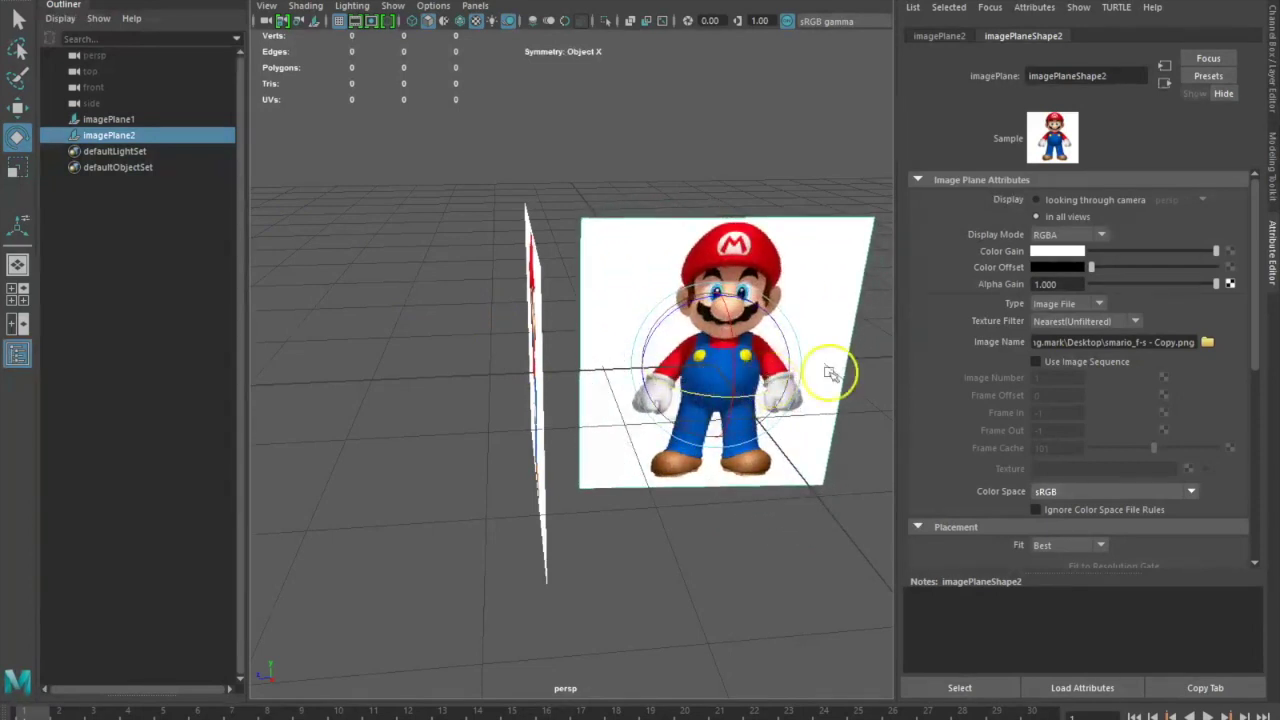
# Examine the front-view image plane's placement attributes and the Rotate tool's axis orientation settings.
pyautogui.scroll(-4, 1085, 460)
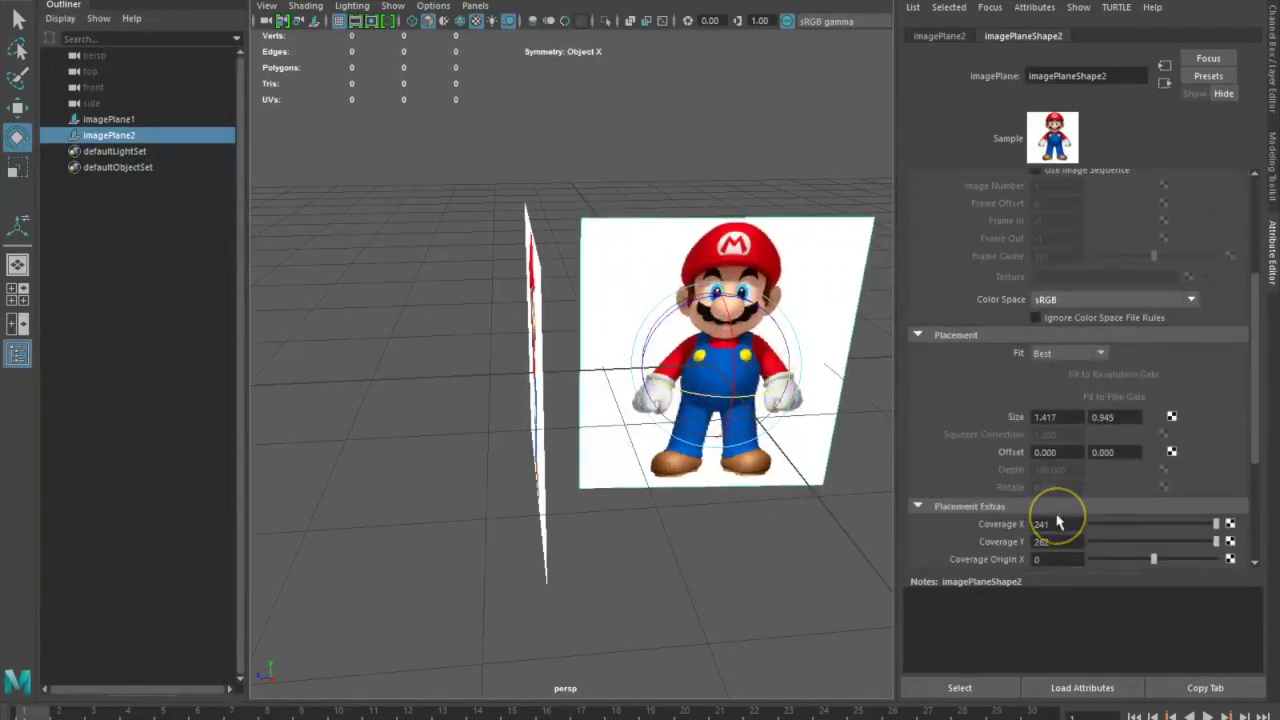
pyautogui.scroll(-4, 1057, 521)
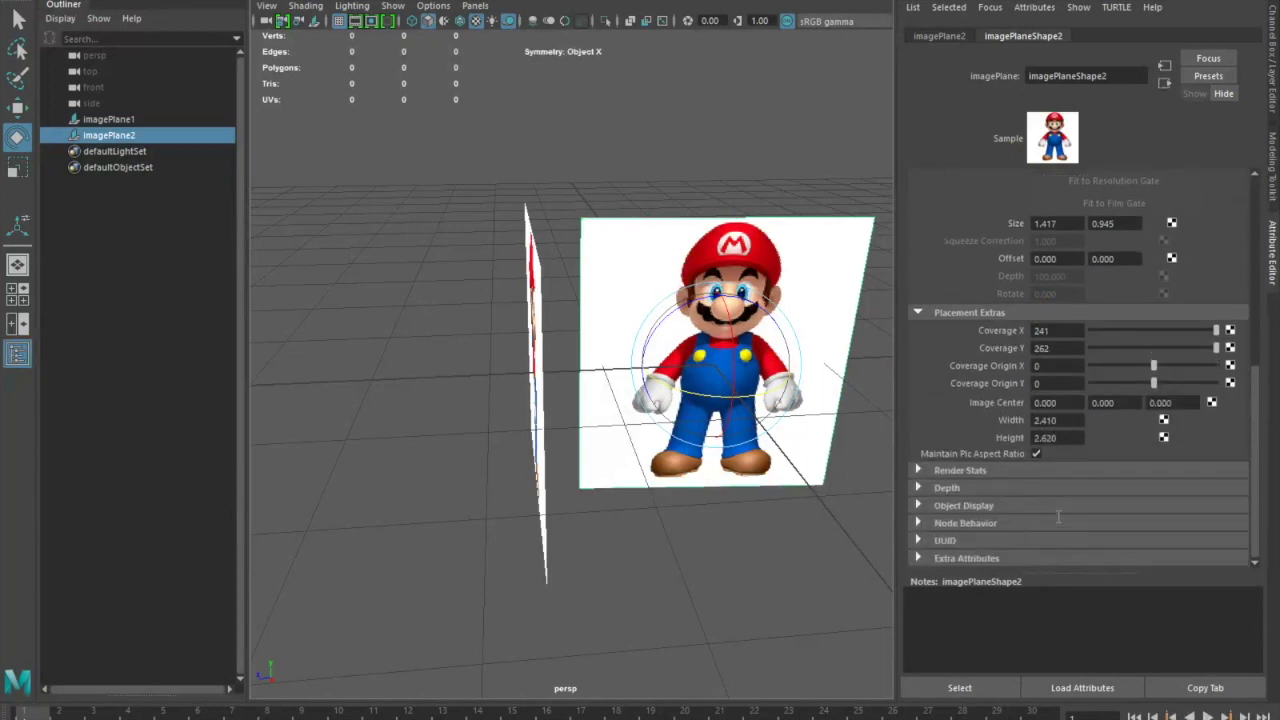
pyautogui.scroll(1, 1058, 517)
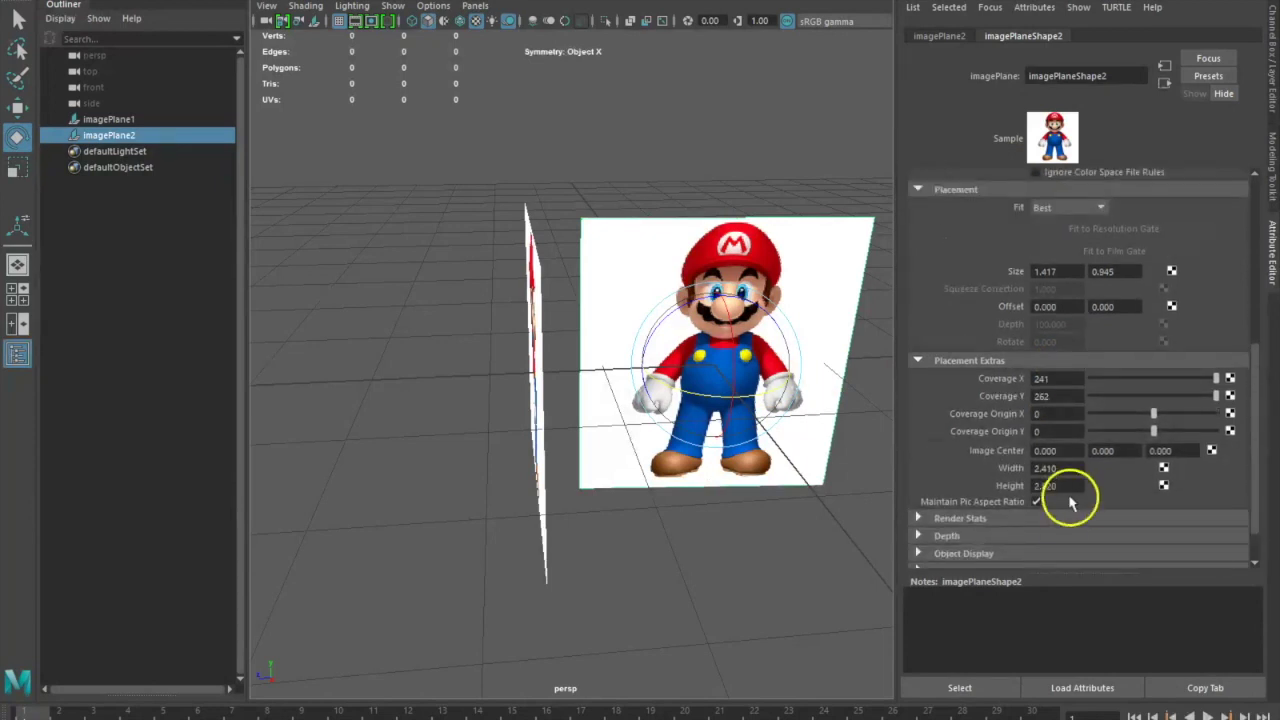
pyautogui.scroll(7, 1042, 300)
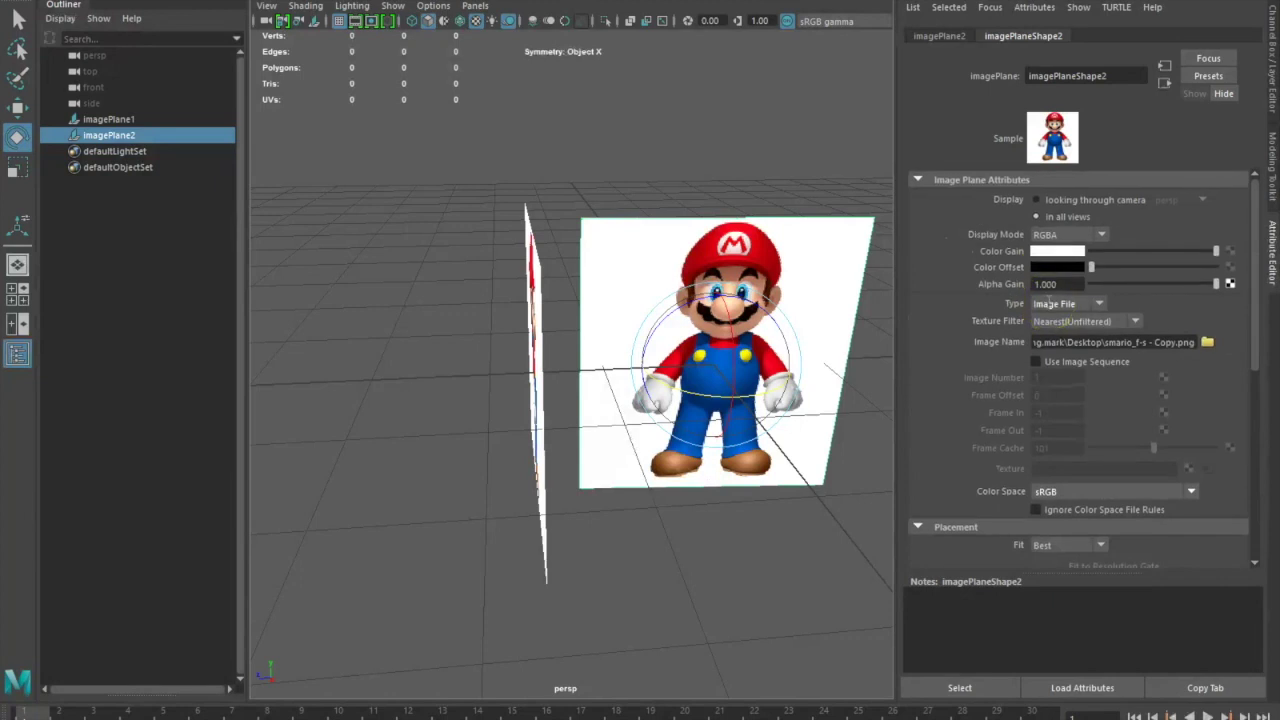
pyautogui.doubleClick(18, 137)
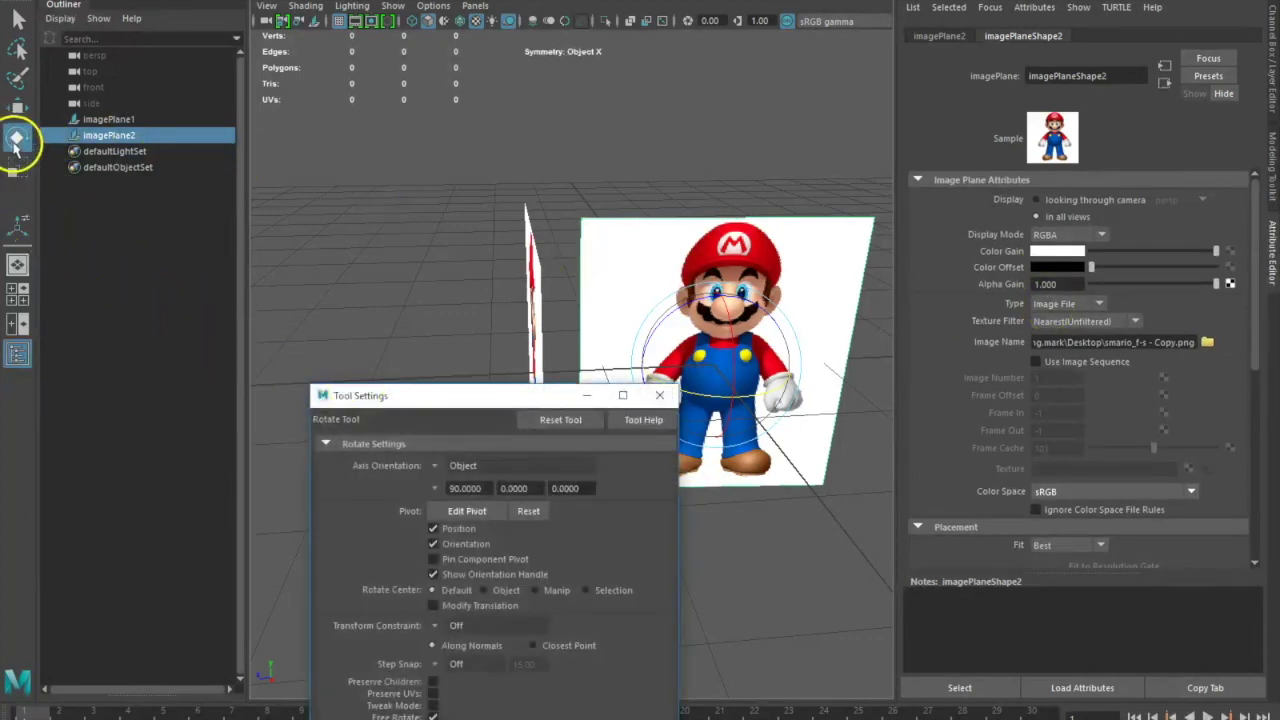
pyautogui.click(480, 488)
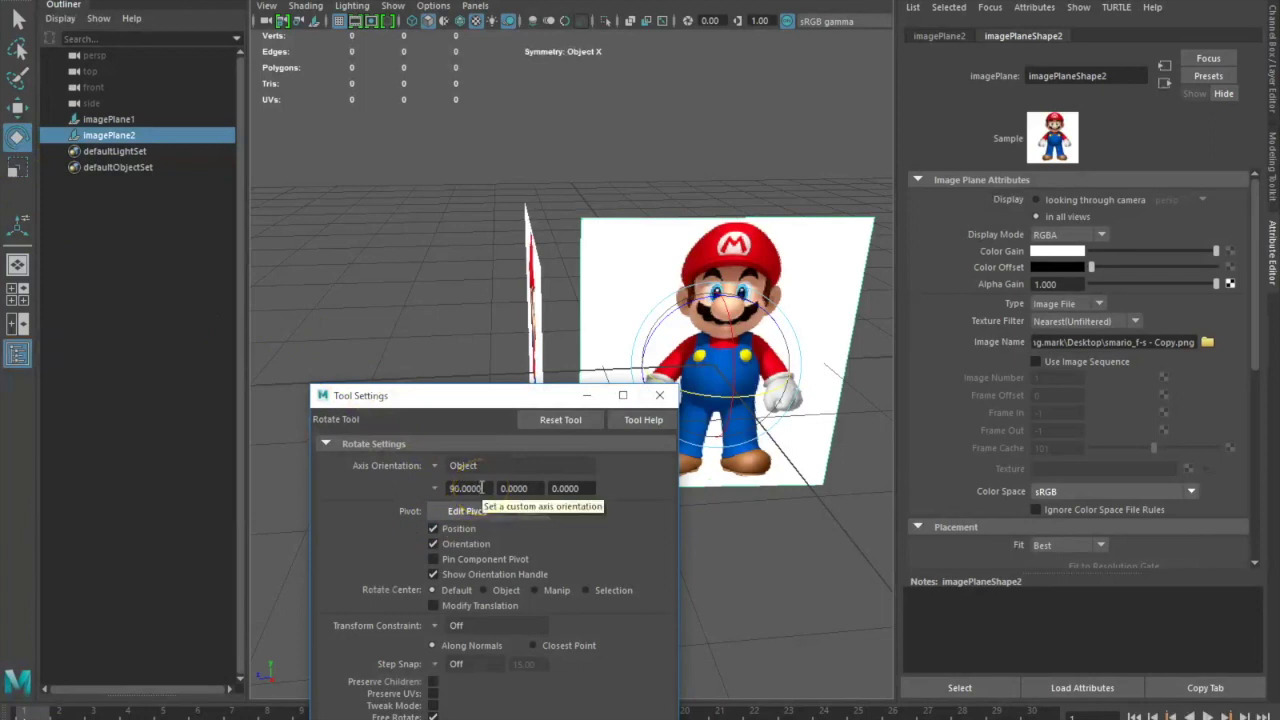
pyautogui.click(659, 395)
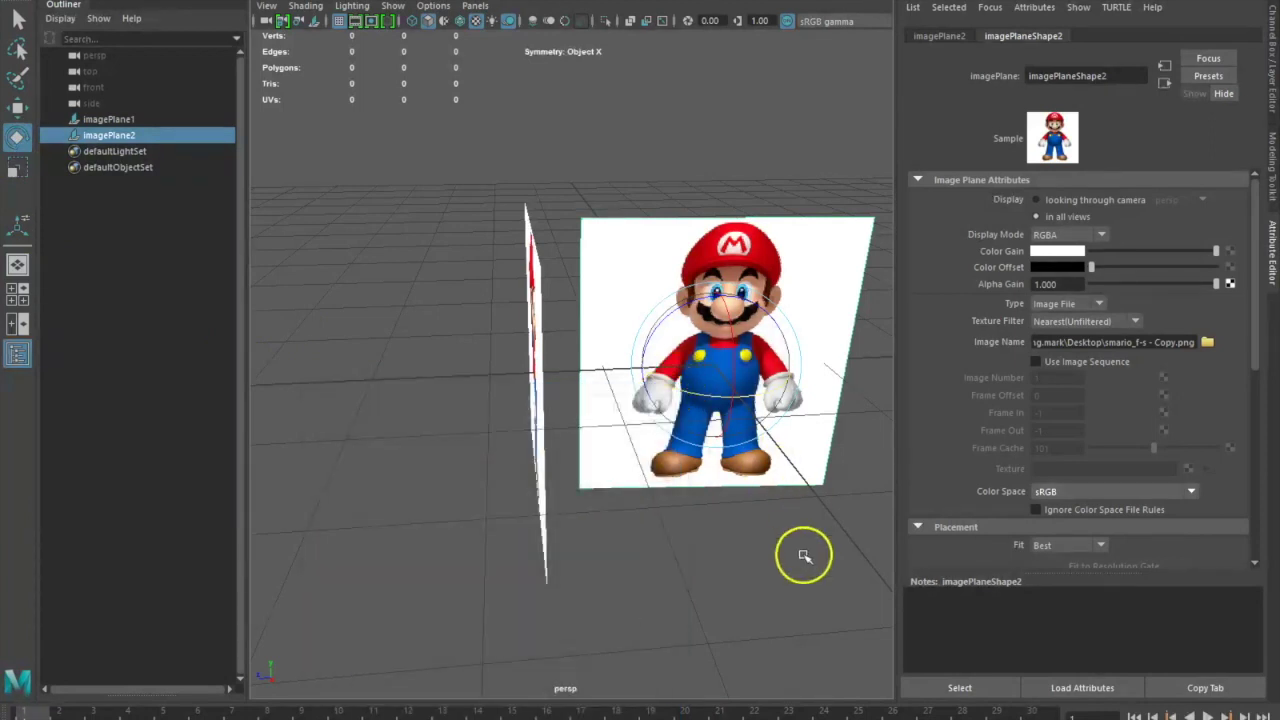
# Fine-tune the front-view image plane's rotation from above so it lines up with the grid line, square to the side-view plane.
pyautogui.keyDown('alt'); pyautogui.moveTo(800, 561); pyautogui.dragTo(605, 532); pyautogui.keyUp('alt')
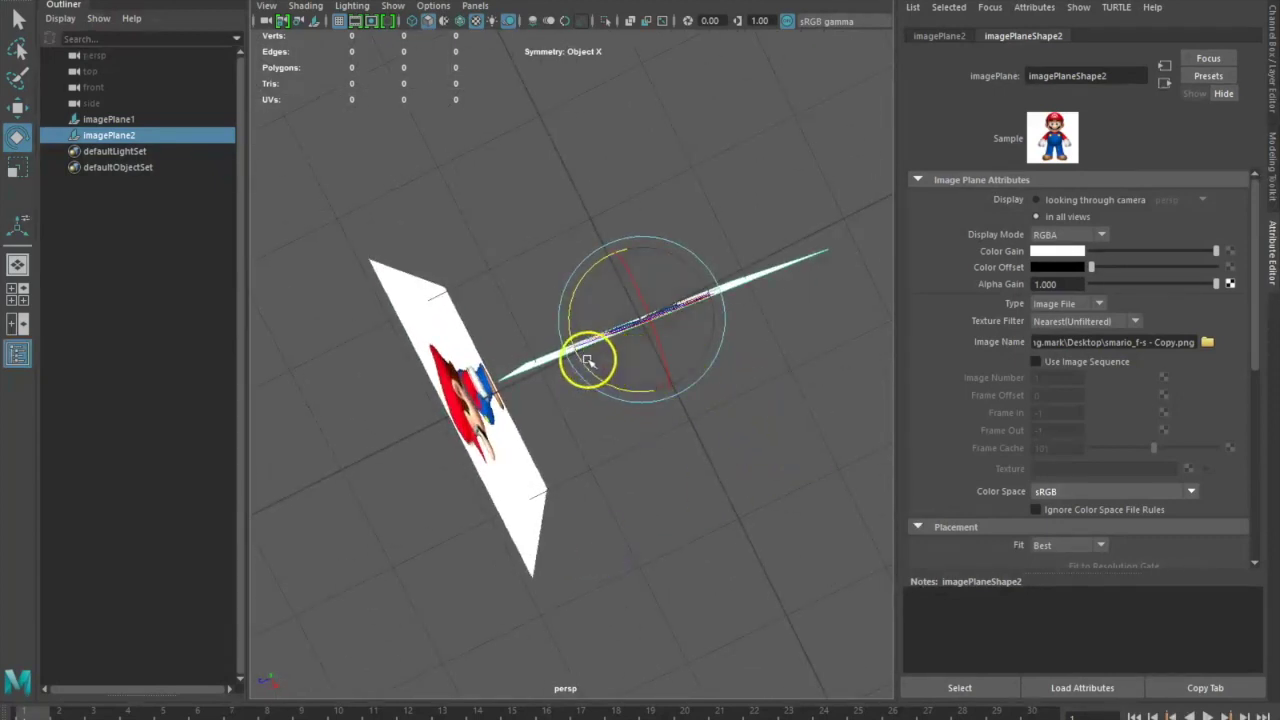
pyautogui.moveTo(587, 366); pyautogui.dragTo(590, 370)
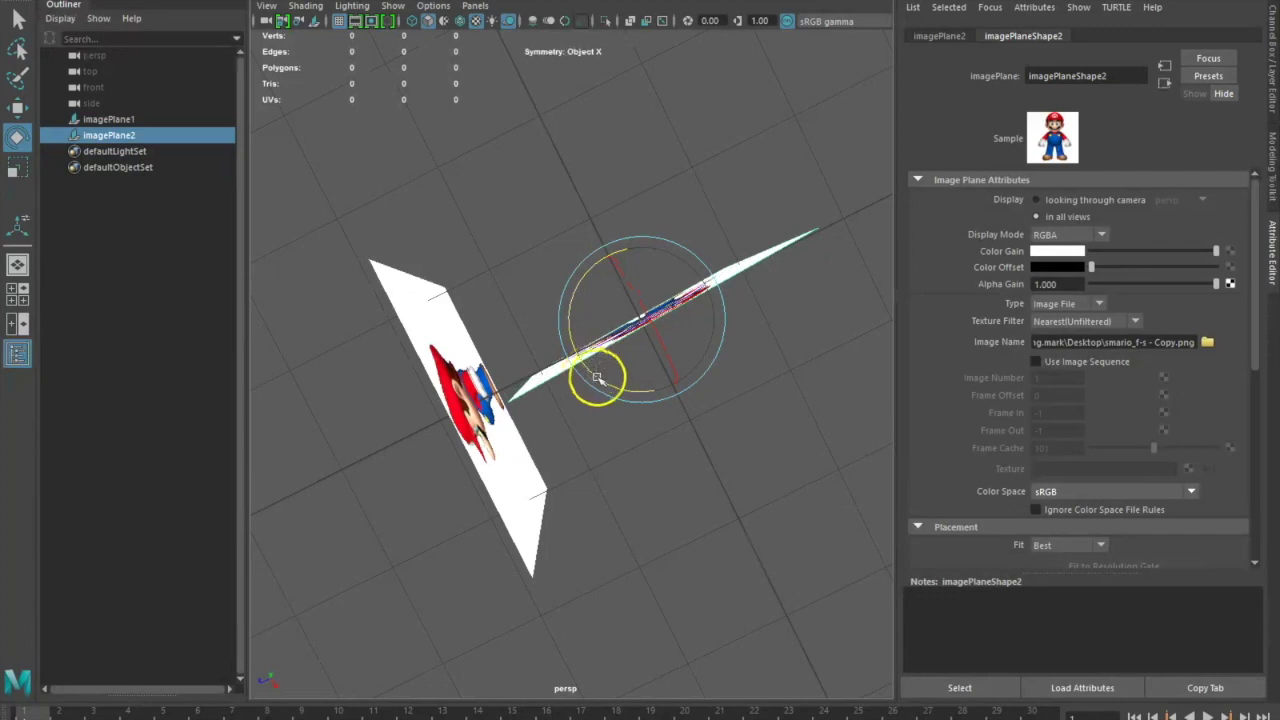
pyautogui.click(765, 560)
pyautogui.keyDown('alt'); pyautogui.moveTo(778, 565); pyautogui.dragTo(725, 545); pyautogui.keyUp('alt')
pyautogui.click(711, 259)
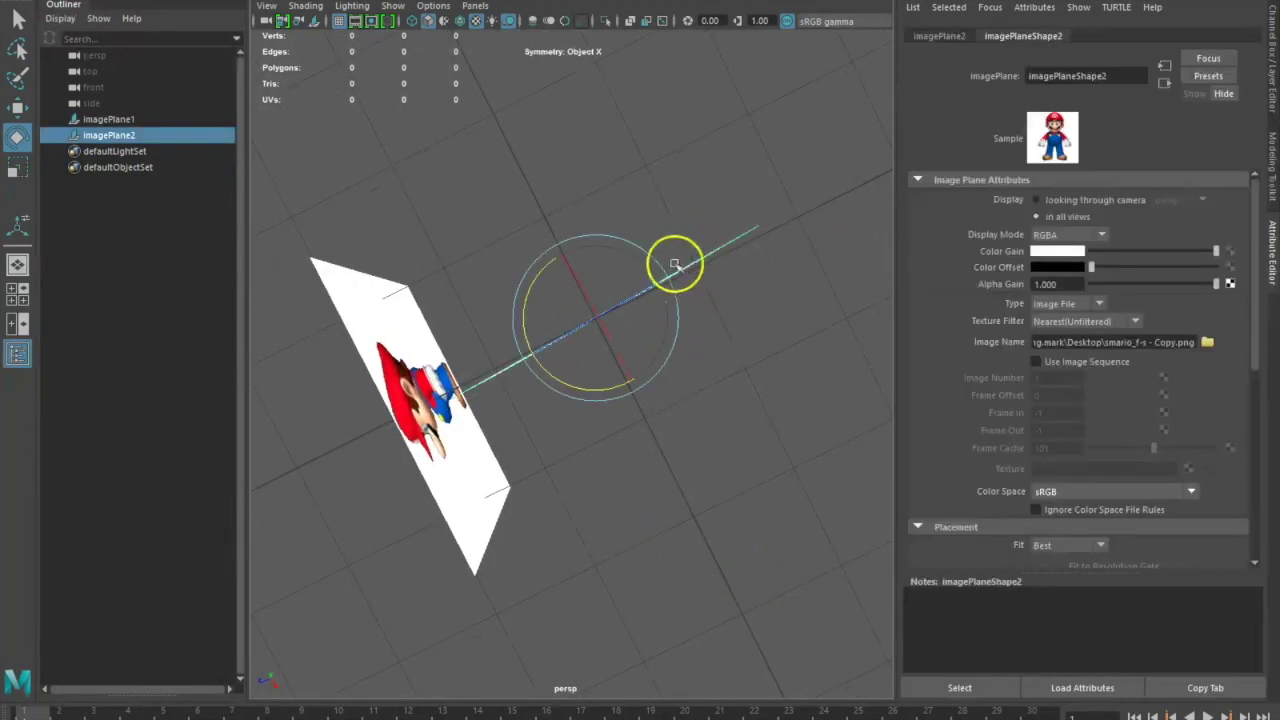
pyautogui.moveTo(656, 262); pyautogui.dragTo(661, 262)
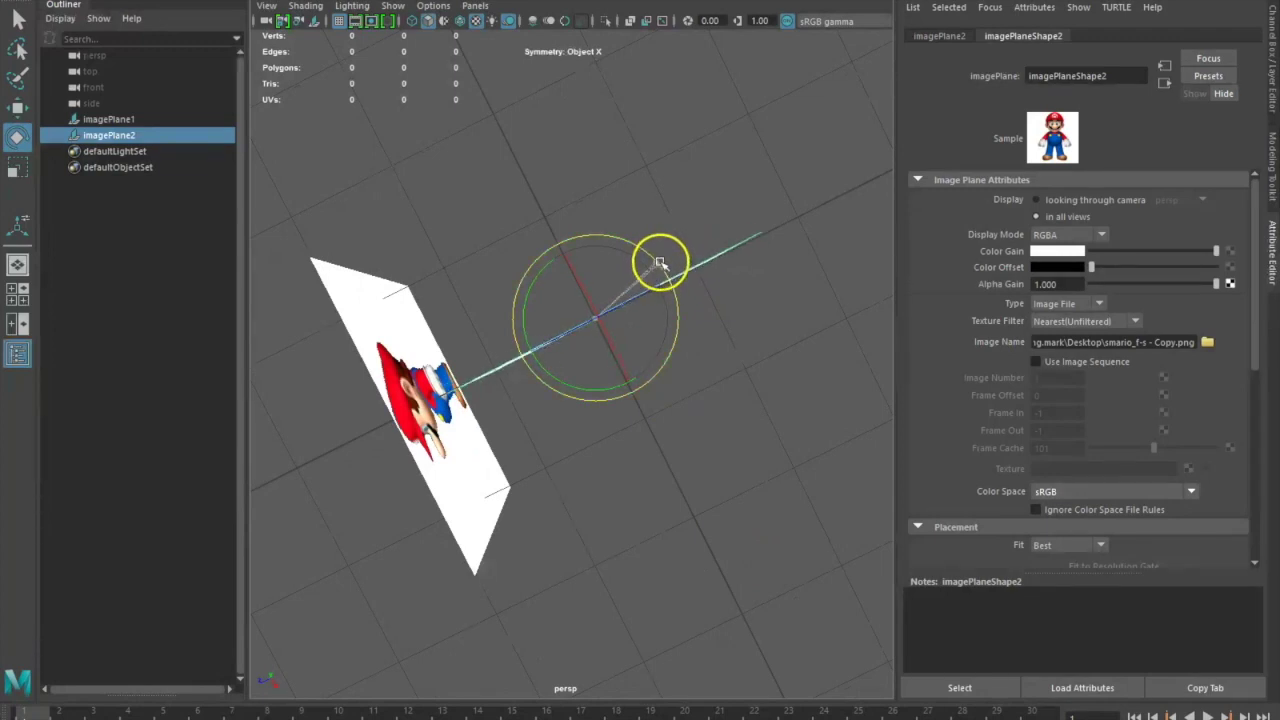
pyautogui.moveTo(534, 514)
pyautogui.keyDown('alt'); pyautogui.mouseDown()
pyautogui.moveTo(543, 551)
pyautogui.moveTo(537, 529)
pyautogui.moveTo(608, 526)
pyautogui.moveTo(549, 500)
pyautogui.mouseUp(); pyautogui.keyUp('alt')
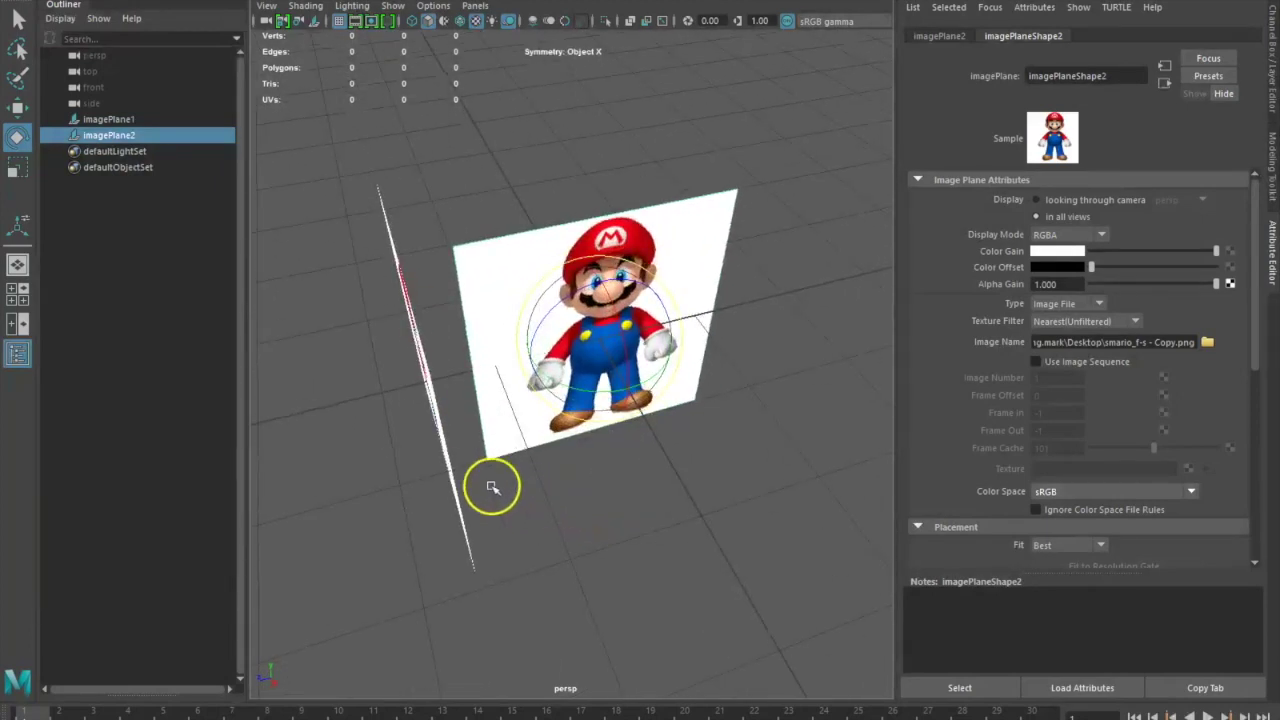
# Examine both image planes from the front, above and the side to check their right-angle arrangement.
pyautogui.click(17, 18)
pyautogui.keyDown('alt'); pyautogui.moveTo(434, 560); pyautogui.dragTo(406, 510); pyautogui.keyUp('alt')
pyautogui.keyDown('alt'); pyautogui.moveTo(755, 514); pyautogui.dragTo(649, 516); pyautogui.keyUp('alt')
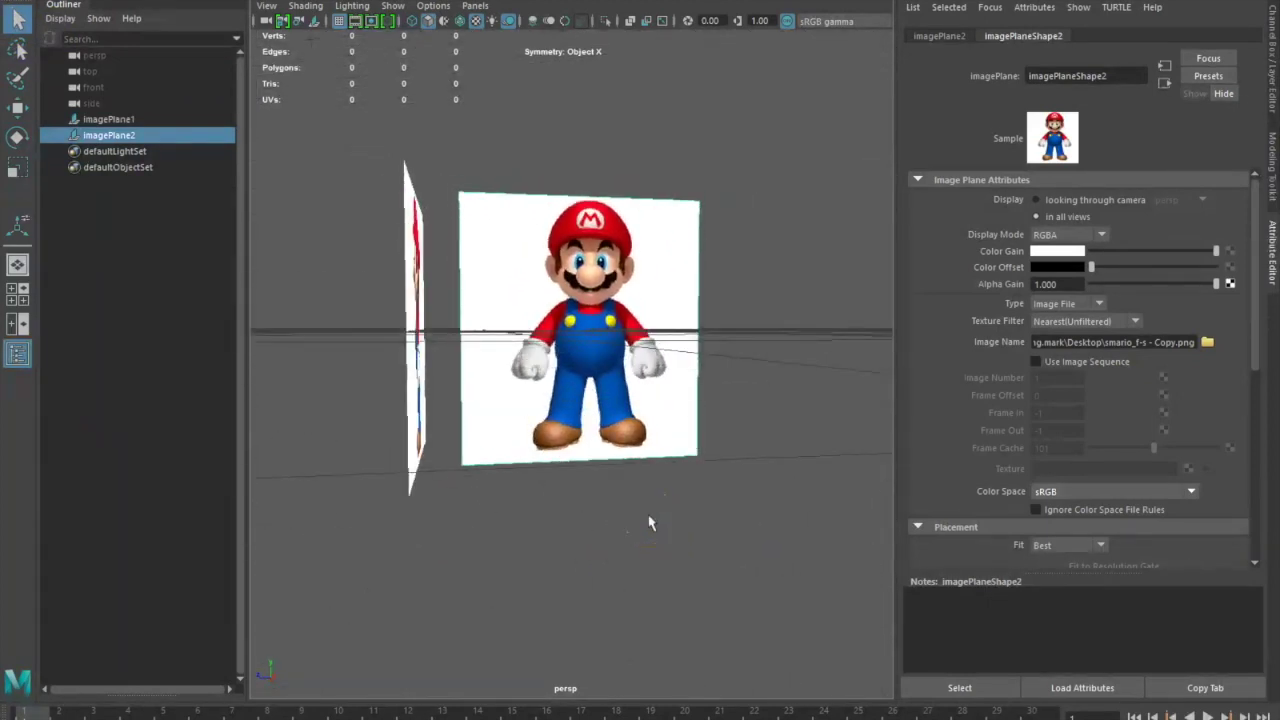
pyautogui.keyDown('alt'); pyautogui.moveTo(638, 525); pyautogui.dragTo(614, 627); pyautogui.keyUp('alt')
pyautogui.keyDown('alt'); pyautogui.moveTo(546, 522); pyautogui.dragTo(580, 541, button='middle'); pyautogui.keyUp('alt')
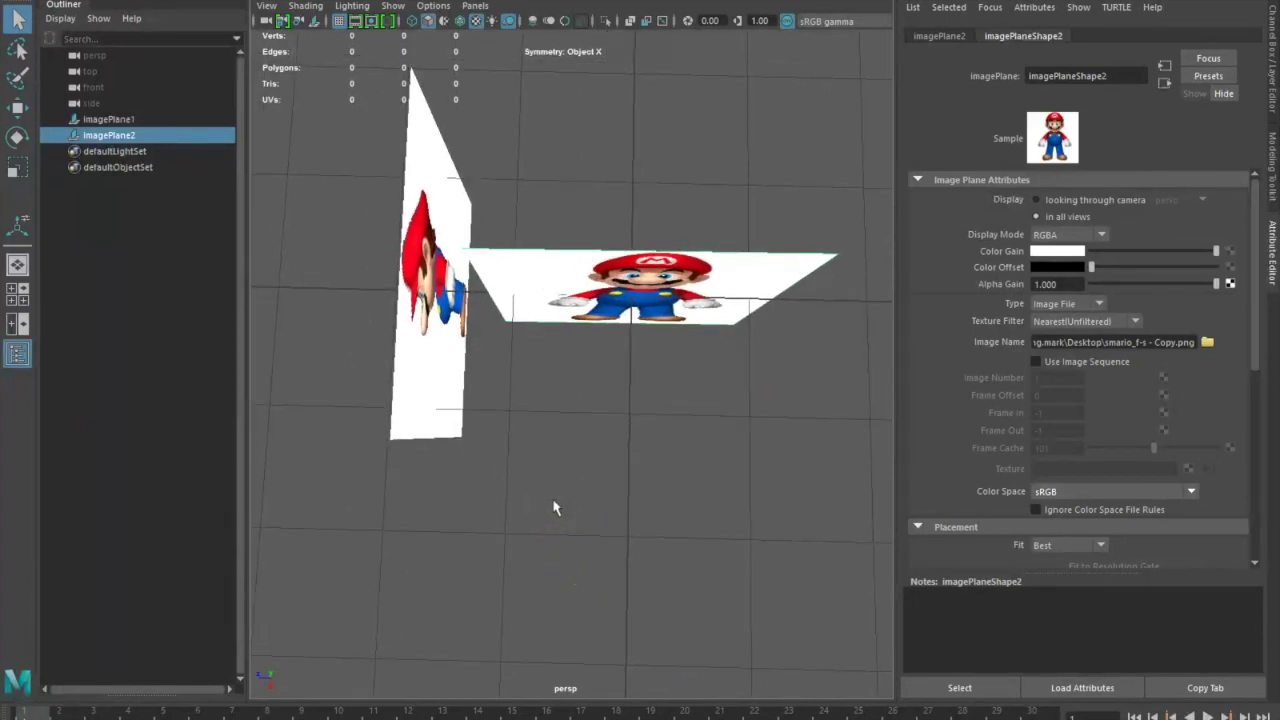
pyautogui.keyDown('alt'); pyautogui.moveTo(496, 486); pyautogui.dragTo(511, 551); pyautogui.keyUp('alt')
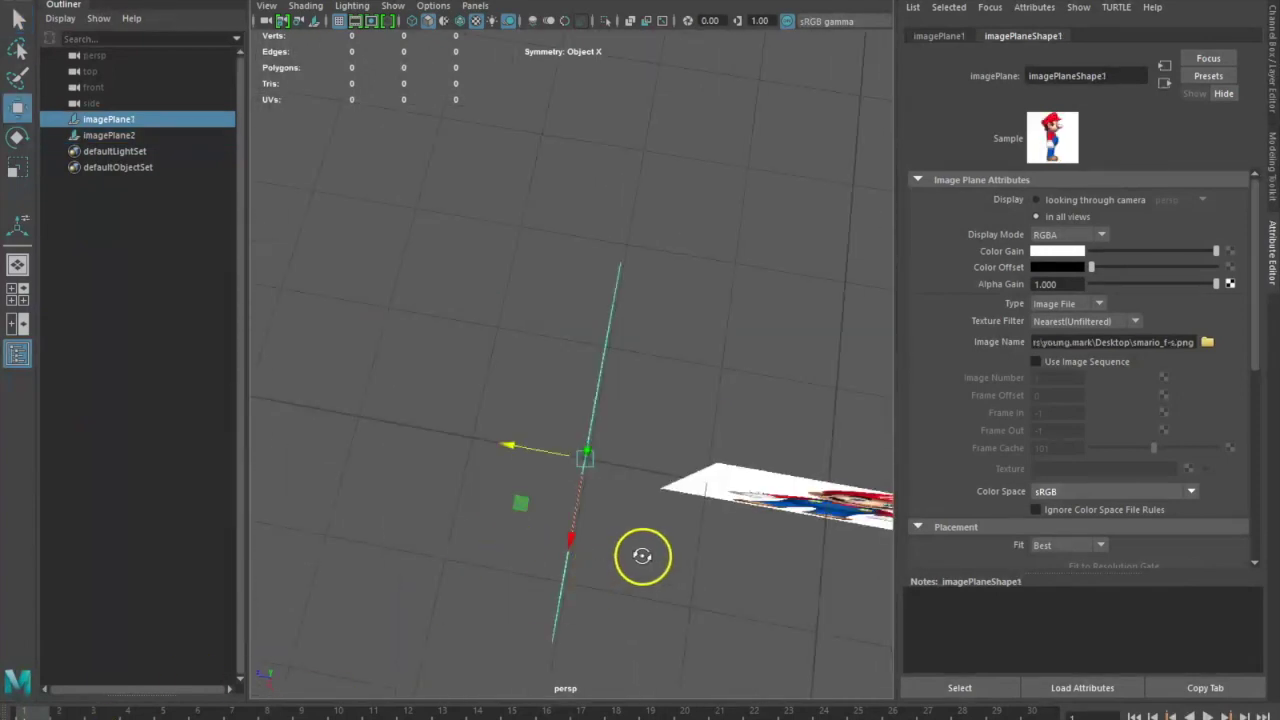
pyautogui.keyDown('alt'); pyautogui.moveTo(643, 557); pyautogui.dragTo(523, 469); pyautogui.keyUp('alt')
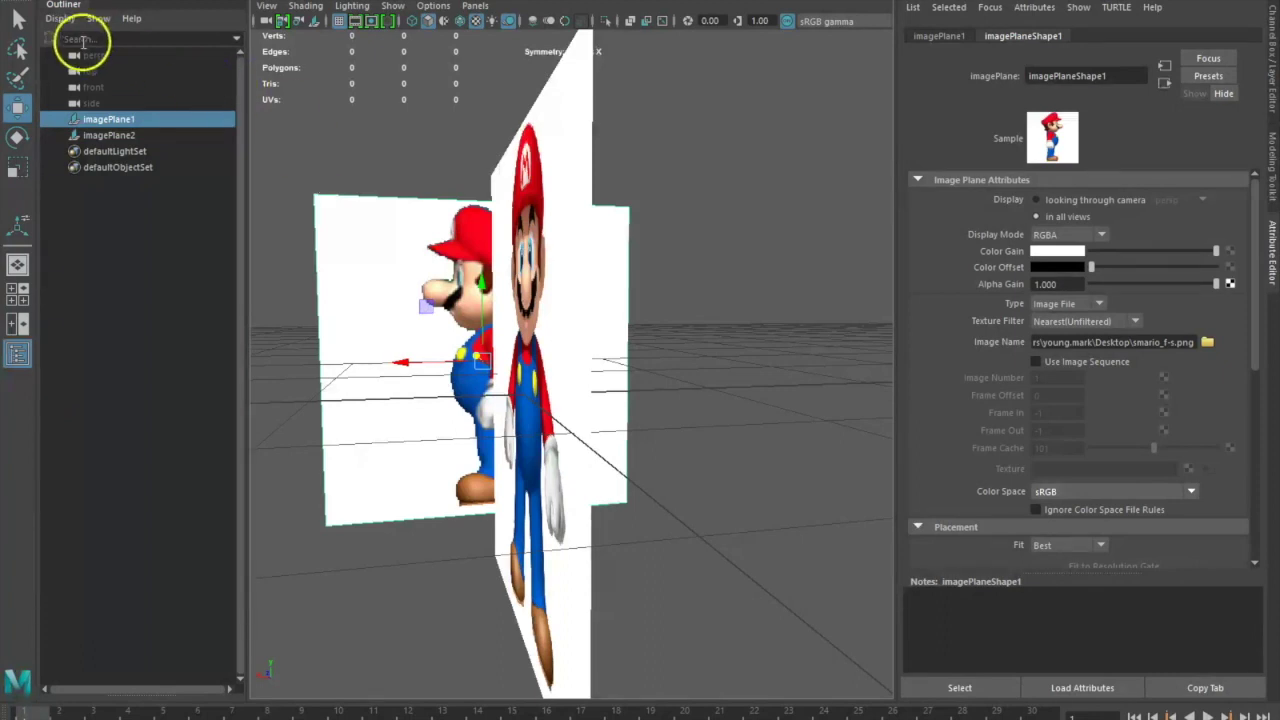
# Select both image planes together and raise them along the Y axis so Mario's feet stand at the grid floor.
pyautogui.click(18, 19)
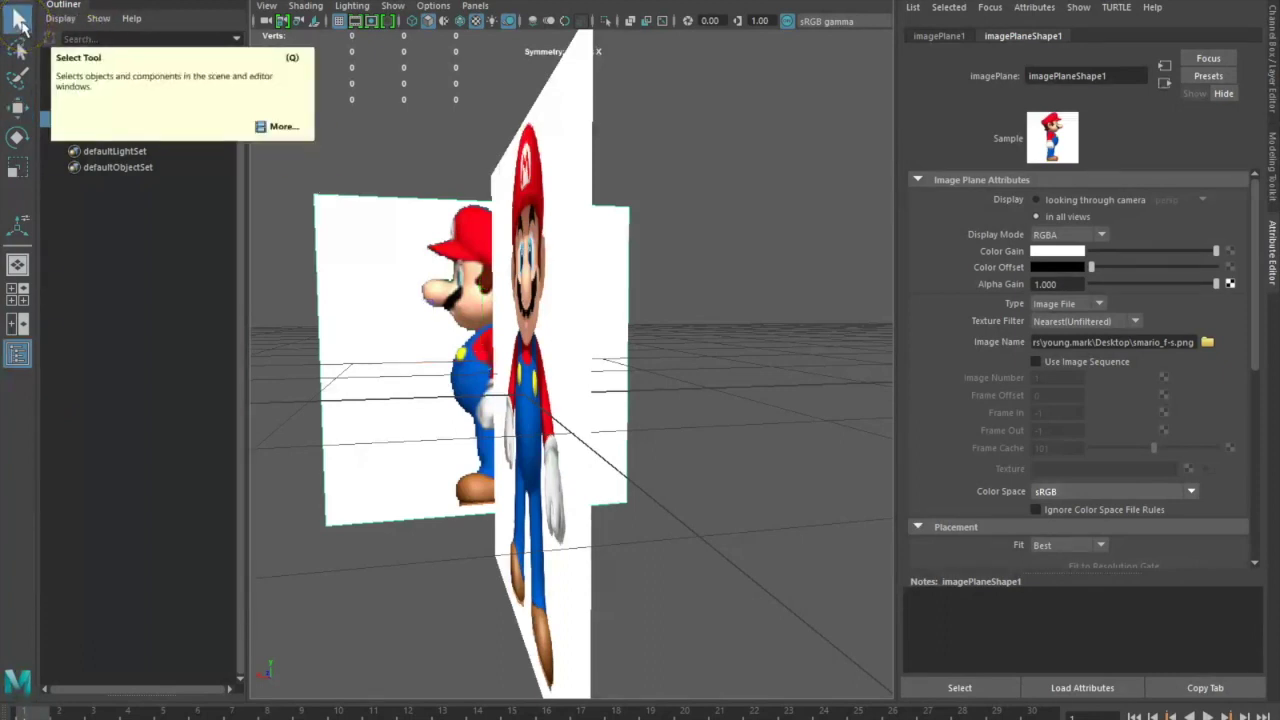
pyautogui.click(300, 120)
pyautogui.moveTo(298, 125); pyautogui.dragTo(690, 453)
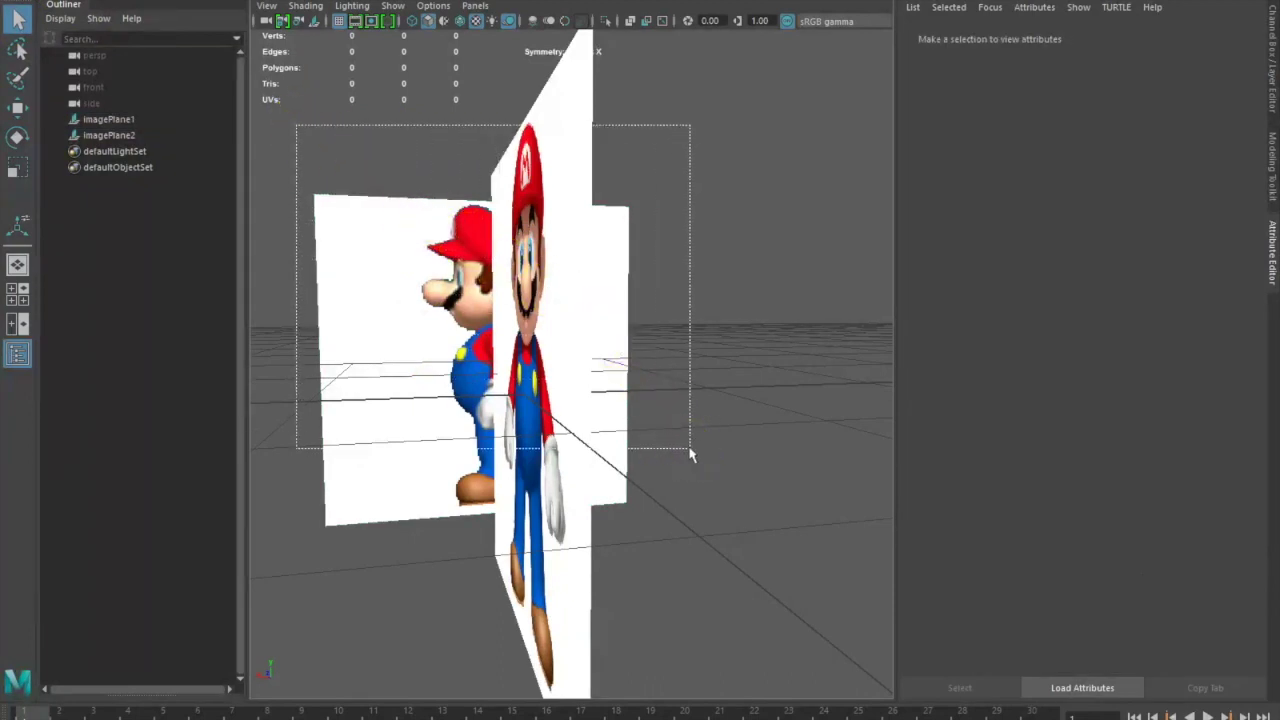
pyautogui.moveTo(690, 453); pyautogui.dragTo(689, 455)
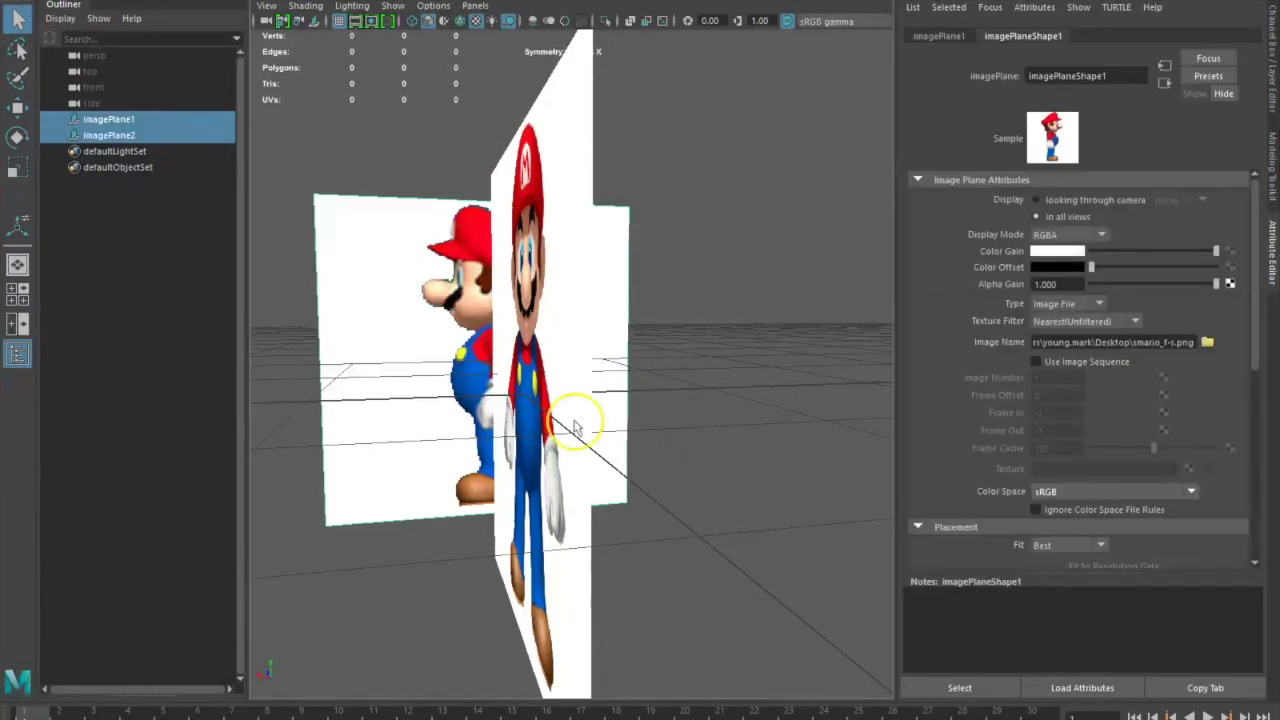
pyautogui.click(17, 107)
pyautogui.moveTo(470, 288); pyautogui.dragTo(487, 118)
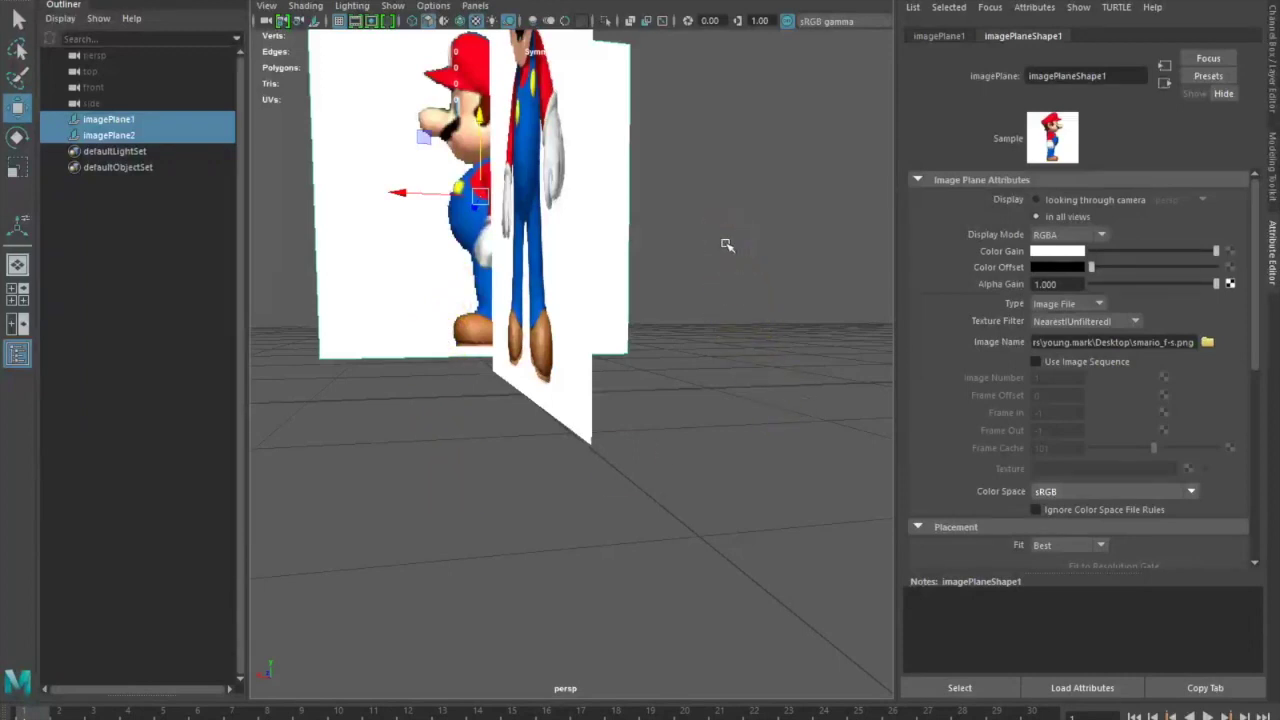
pyautogui.click(715, 244)
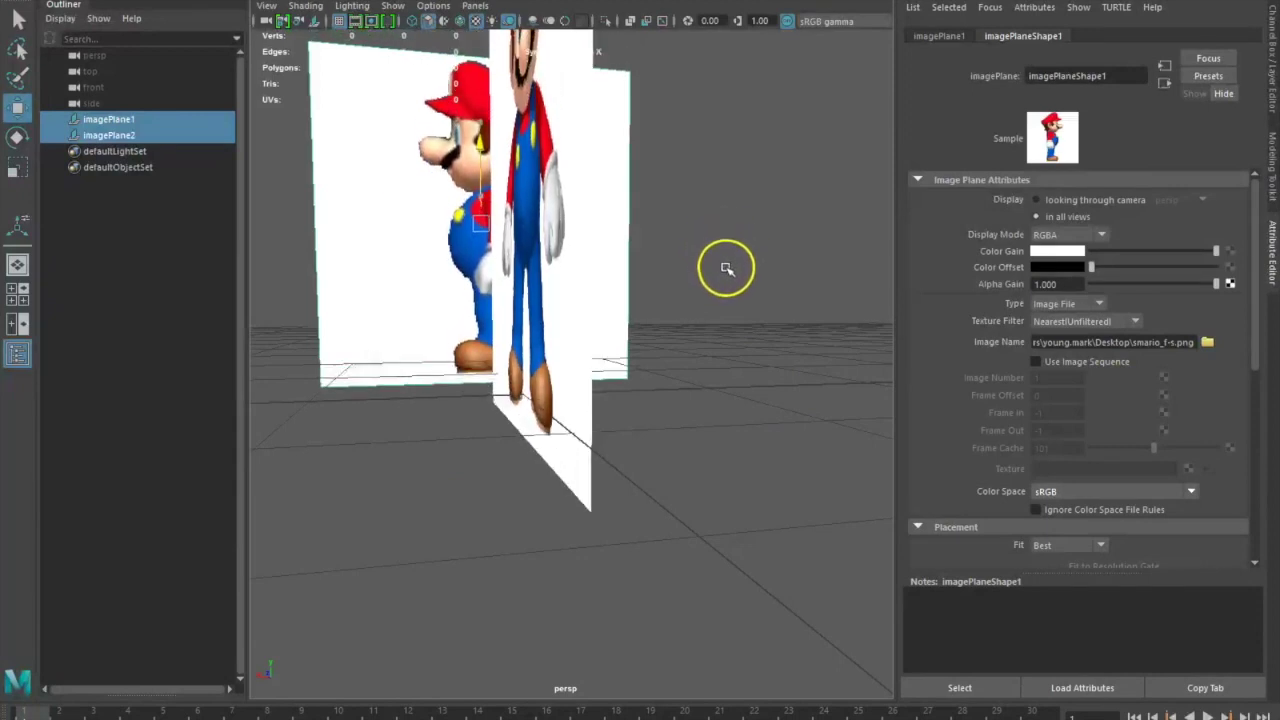
# Make both reference images see-through, setting Alpha Gain to 0.195 on the side-view plane and 0.201 on the front-view plane.
pyautogui.keyDown('alt'); pyautogui.moveTo(735, 240); pyautogui.dragTo(772, 353); pyautogui.keyUp('alt')
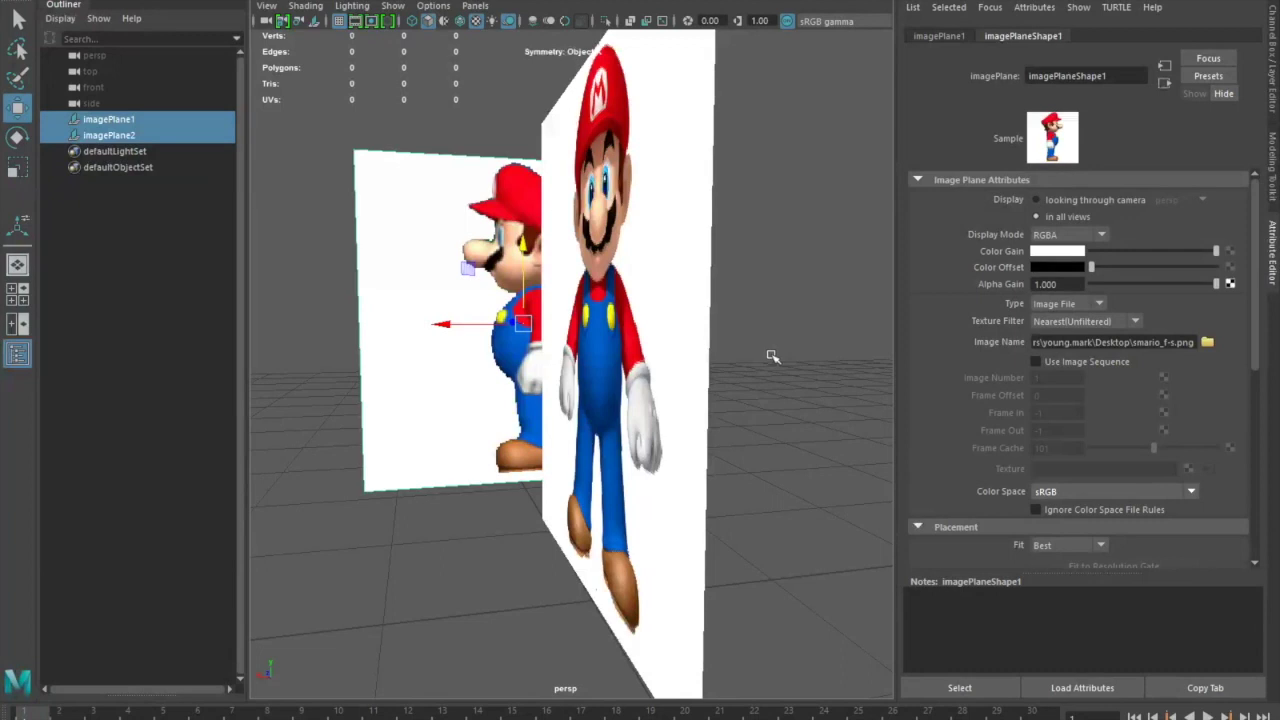
pyautogui.moveTo(766, 500)
pyautogui.keyDown('alt'); pyautogui.mouseDown(button='middle')
pyautogui.moveTo(761, 430)
pyautogui.moveTo(763, 514)
pyautogui.moveTo(757, 429)
pyautogui.moveTo(745, 486)
pyautogui.mouseUp(button='middle'); pyautogui.keyUp('alt')
pyautogui.scroll(-3, 757, 486)
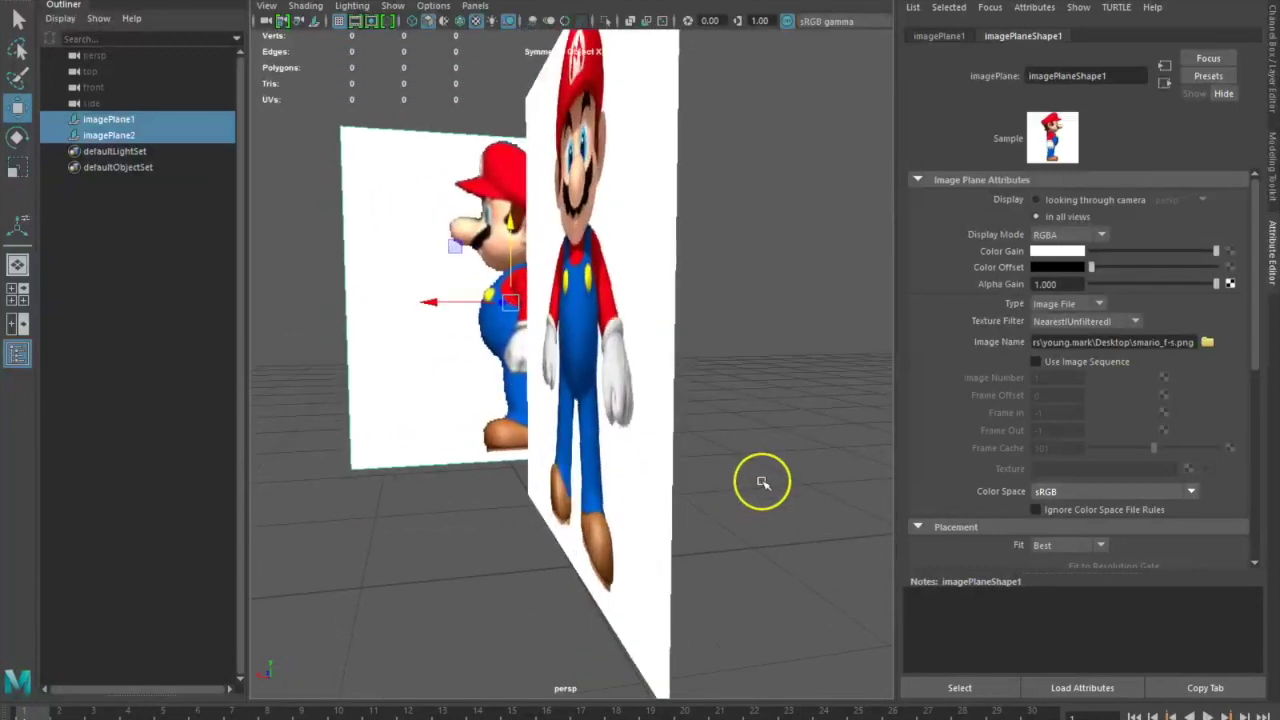
pyautogui.scroll(-2, 762, 483)
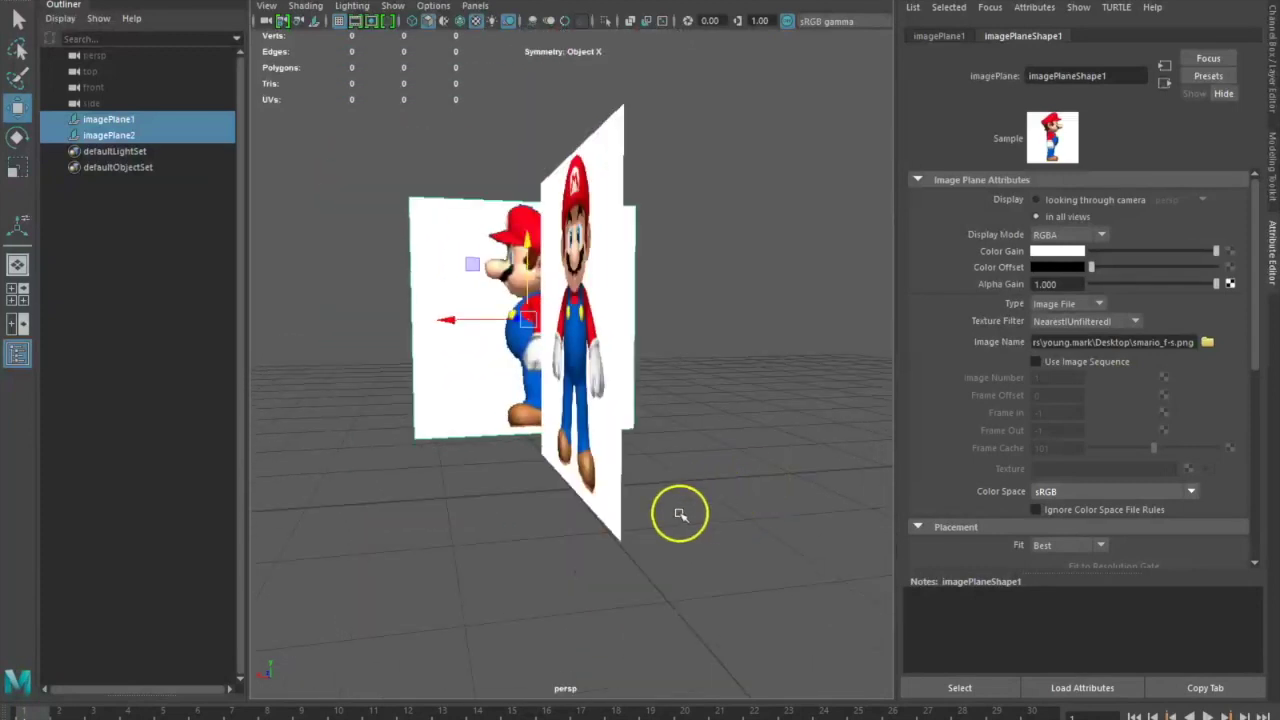
pyautogui.keyDown('alt'); pyautogui.moveTo(711, 509); pyautogui.dragTo(696, 520); pyautogui.keyUp('alt')
pyautogui.click(463, 380)
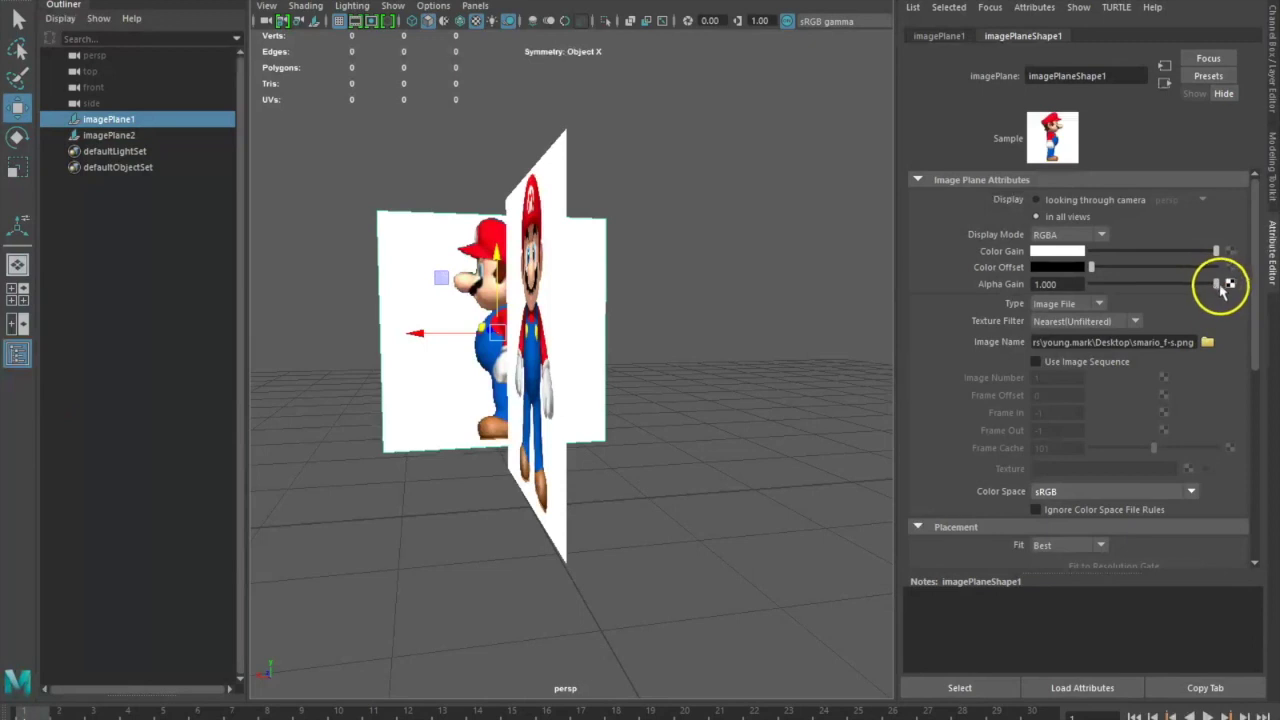
pyautogui.moveTo(1219, 287); pyautogui.dragTo(1116, 288)
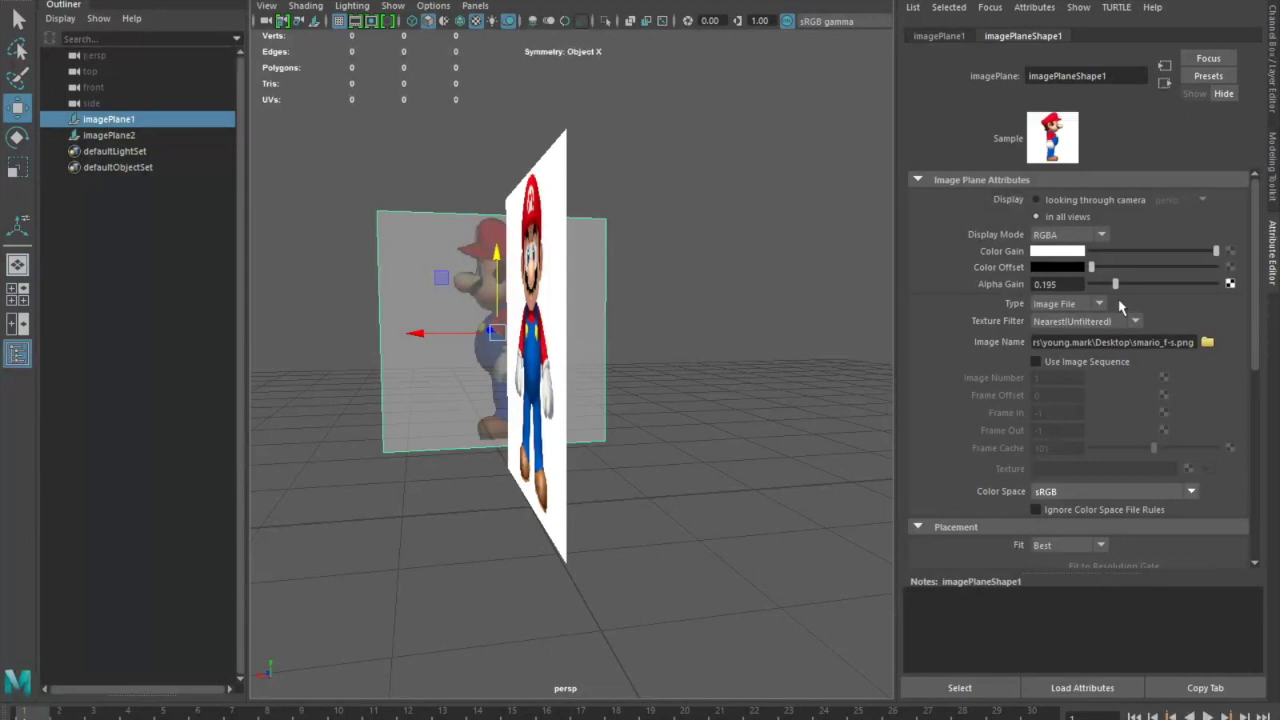
pyautogui.click(541, 397)
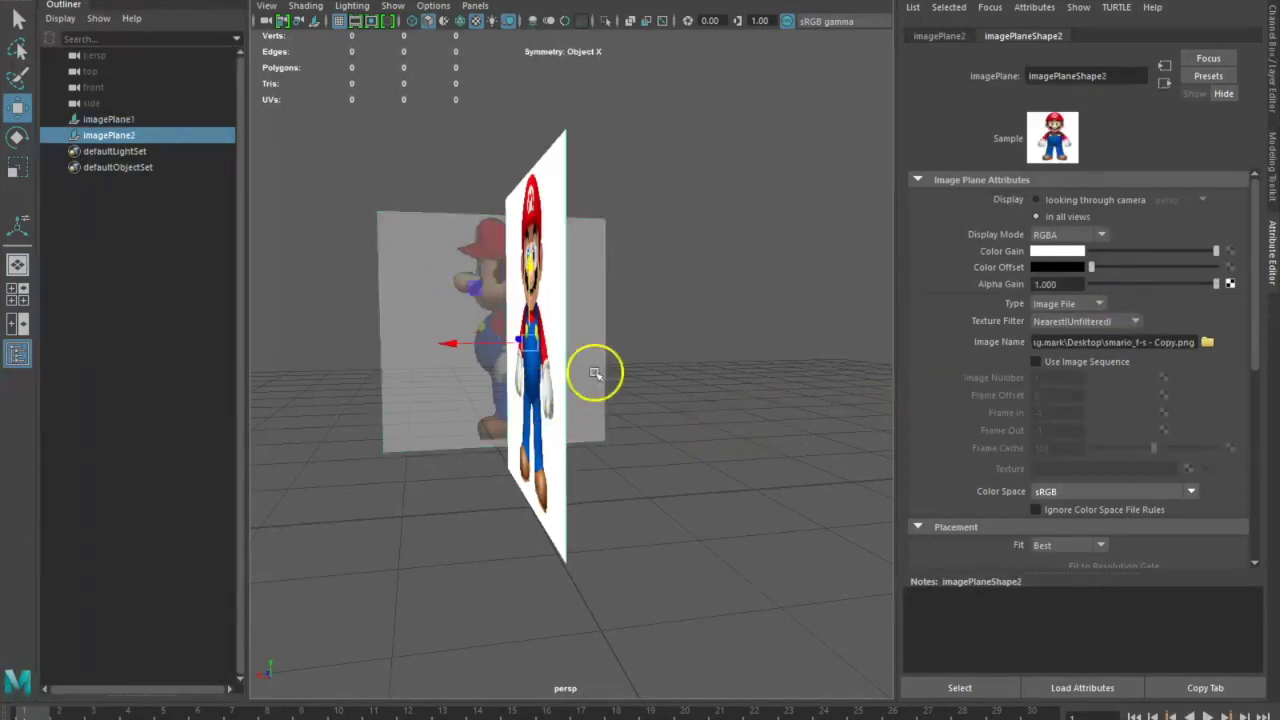
pyautogui.moveTo(1216, 285); pyautogui.dragTo(1117, 285)
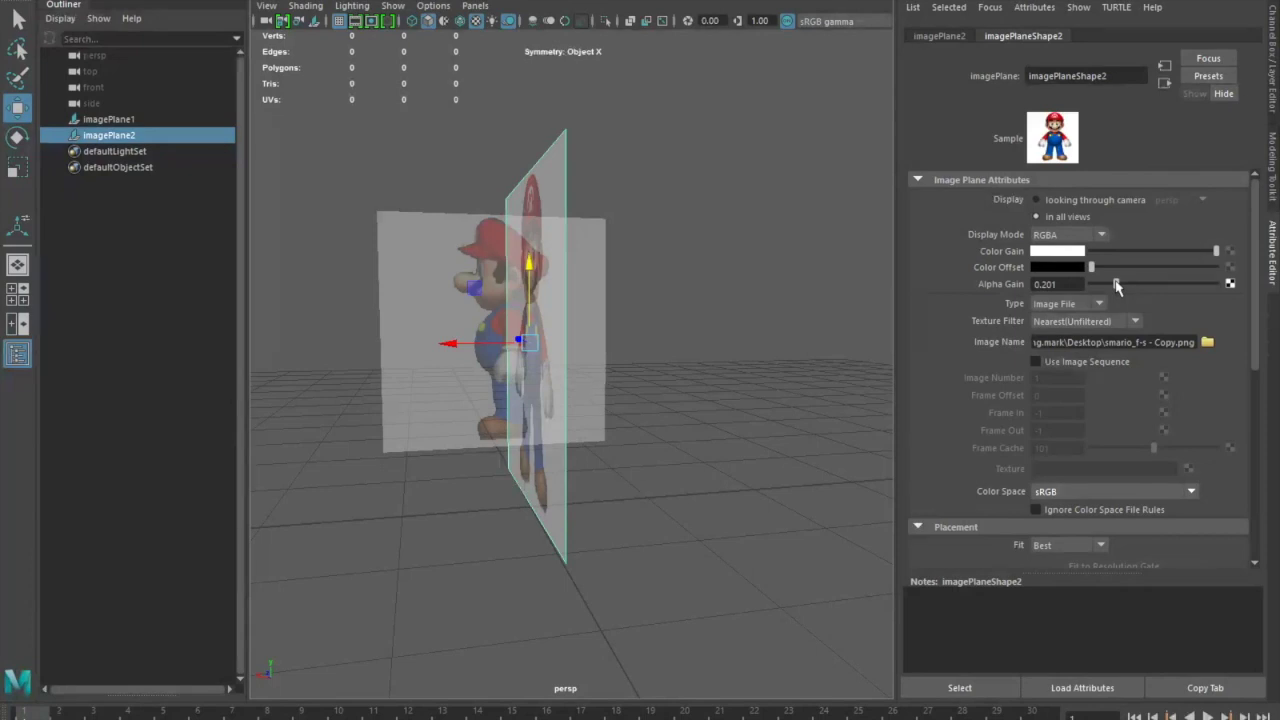
# Move the front-view image plane along the X axis until it sits just behind the side-view Mario's back.
pyautogui.keyDown('alt'); pyautogui.moveTo(580, 531); pyautogui.dragTo(446, 541); pyautogui.keyUp('alt')
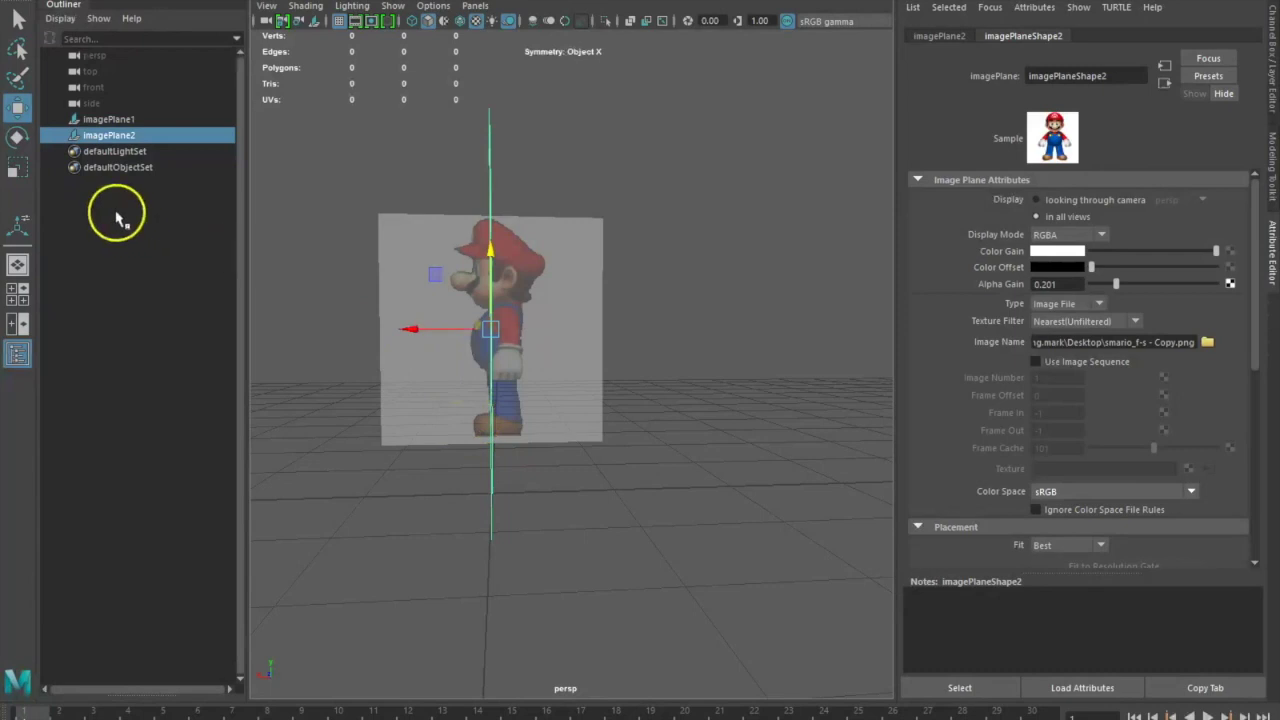
pyautogui.moveTo(411, 331); pyautogui.dragTo(480, 351)
pyautogui.keyDown('alt'); pyautogui.moveTo(678, 400); pyautogui.dragTo(683, 411); pyautogui.keyUp('alt')
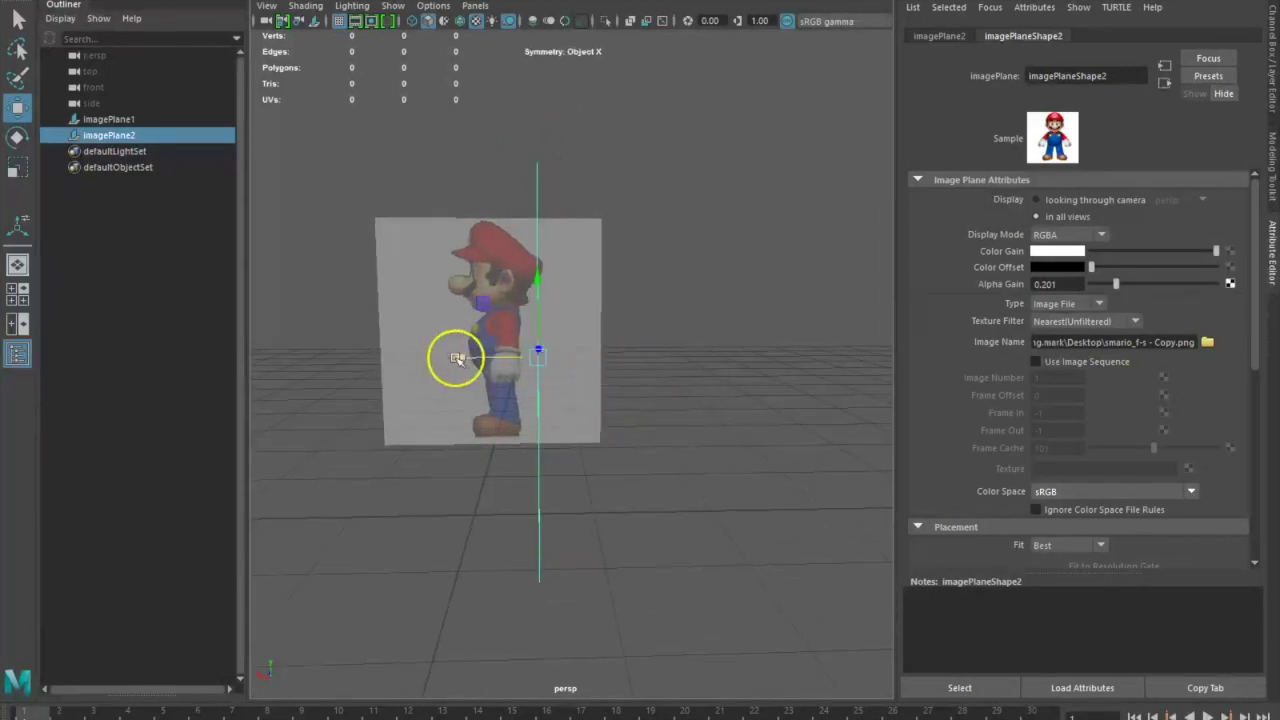
pyautogui.moveTo(460, 360); pyautogui.dragTo(466, 363)
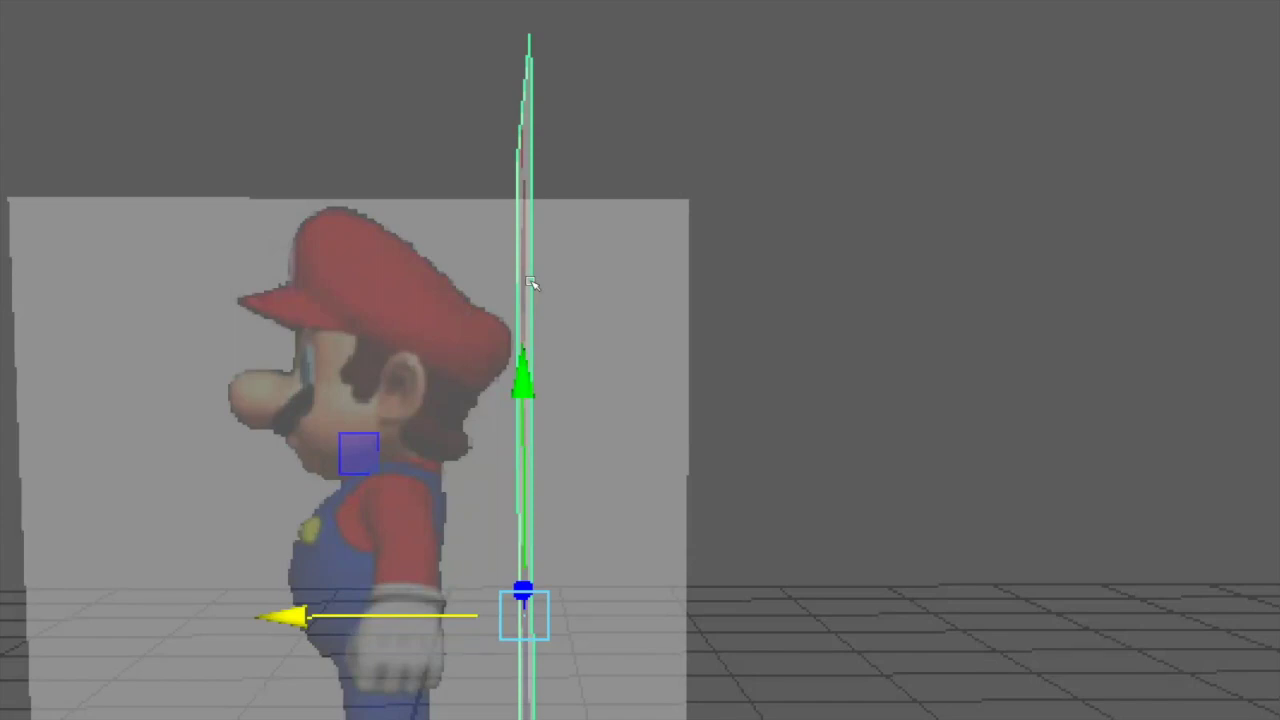
pyautogui.keyDown('alt'); pyautogui.moveTo(474, 357); pyautogui.dragTo(617, 374); pyautogui.keyUp('alt')
pyautogui.scroll(-5, 488, 364)
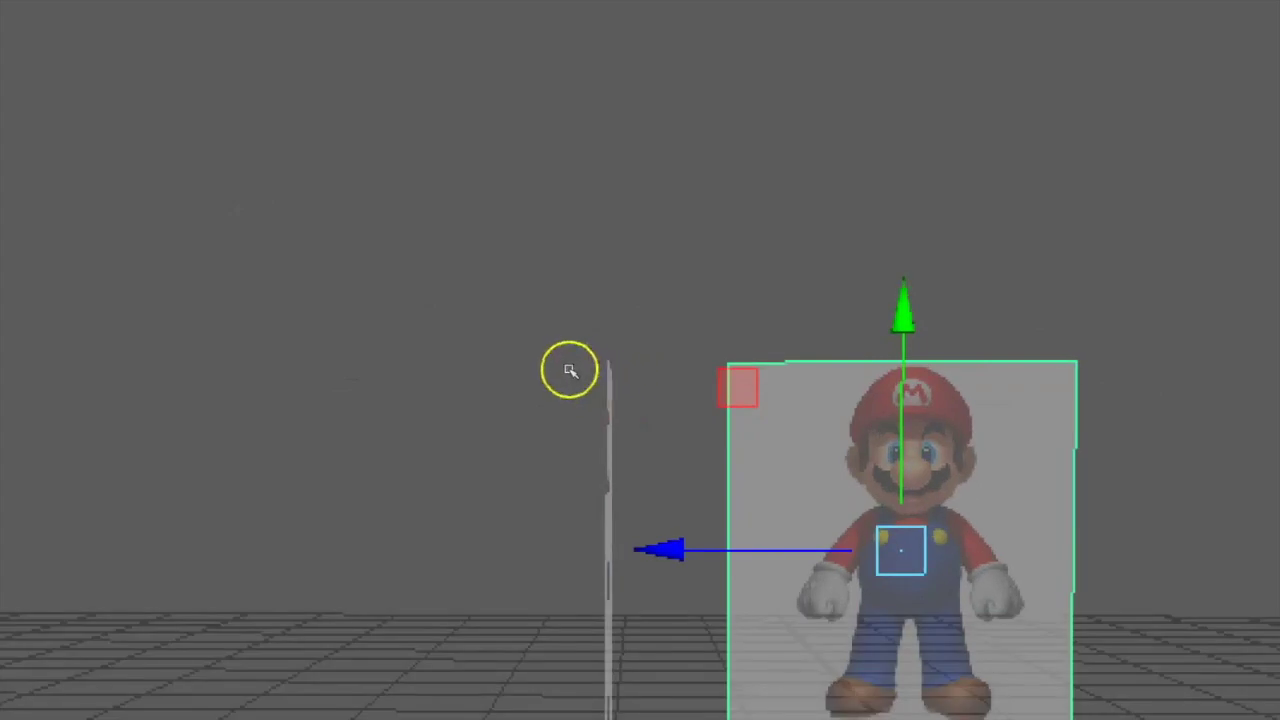
# Select the side-view image plane and move it along the Z axis until it crosses the front-view plane at Mario's hand.
pyautogui.click(588, 368)
pyautogui.moveTo(515, 348); pyautogui.dragTo(571, 360, button='middle')
pyautogui.keyDown('alt'); pyautogui.moveTo(571, 360); pyautogui.dragTo(771, 420); pyautogui.keyUp('alt')
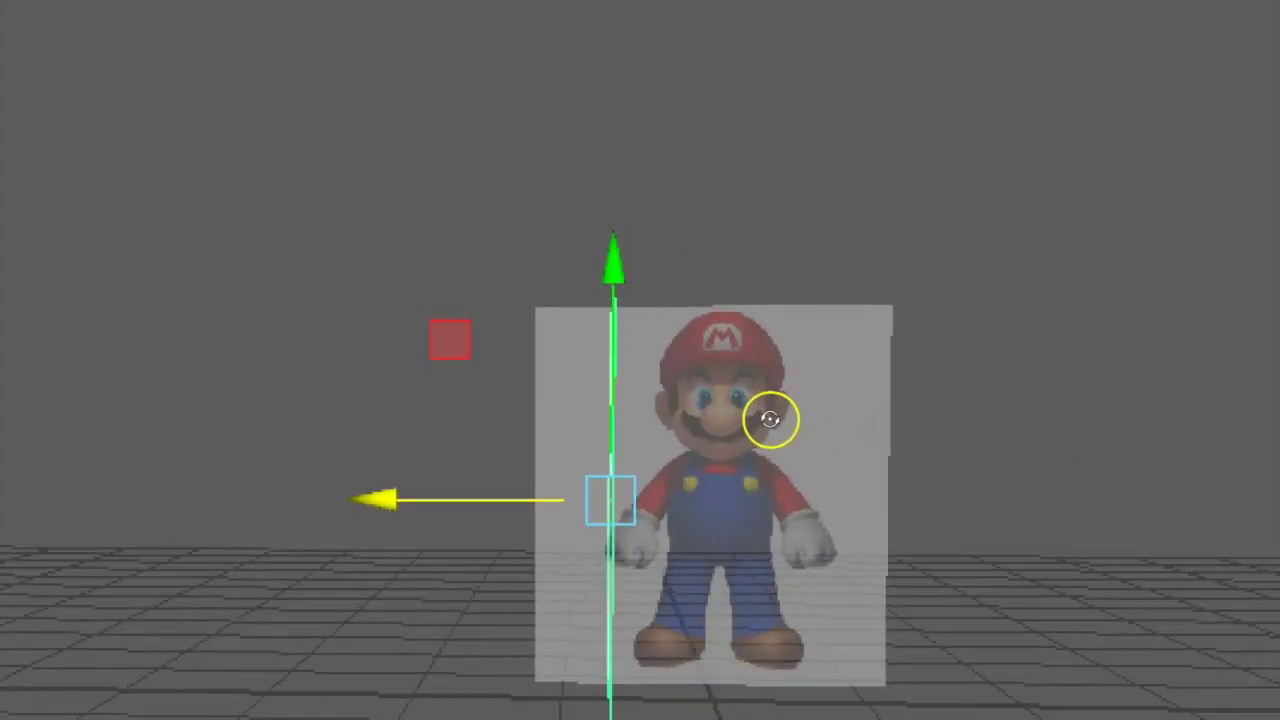
pyautogui.moveTo(571, 350); pyautogui.dragTo(570, 349, button='middle')
pyautogui.keyDown('alt'); pyautogui.moveTo(820, 340); pyautogui.dragTo(714, 337); pyautogui.keyUp('alt')
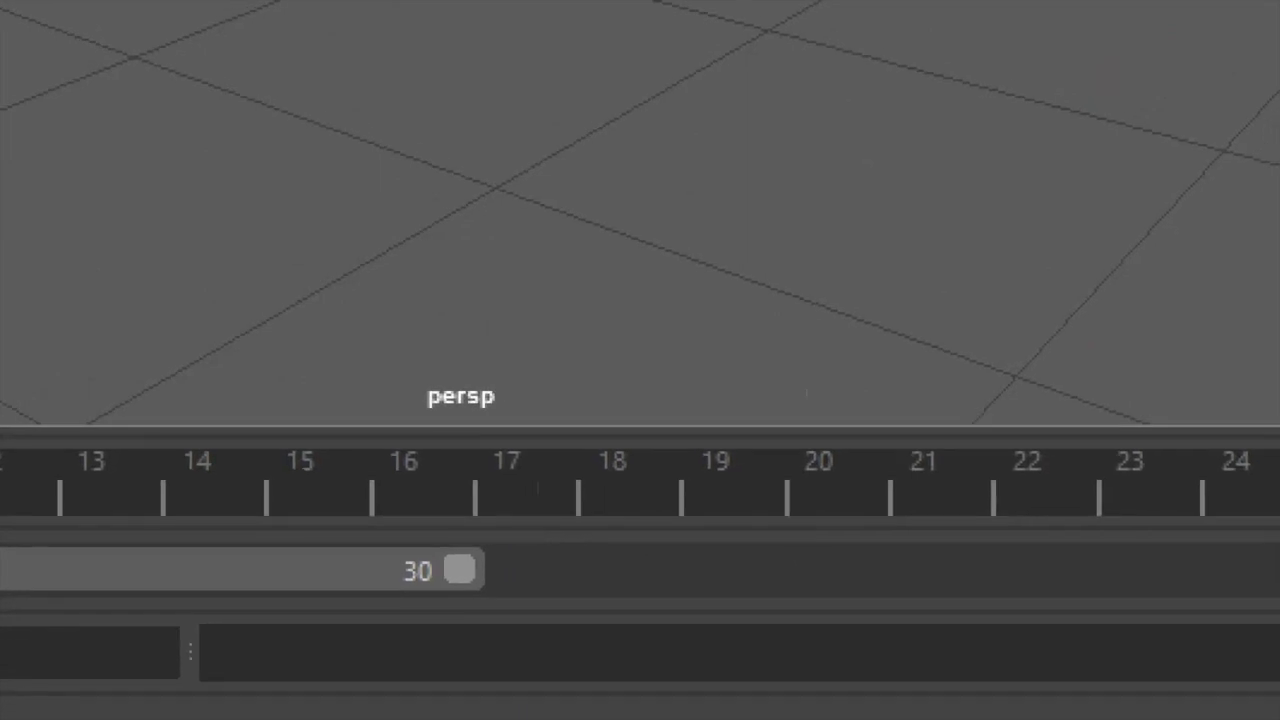
pyautogui.rightClick(1000, 719)
pyautogui.click(1057, 709)
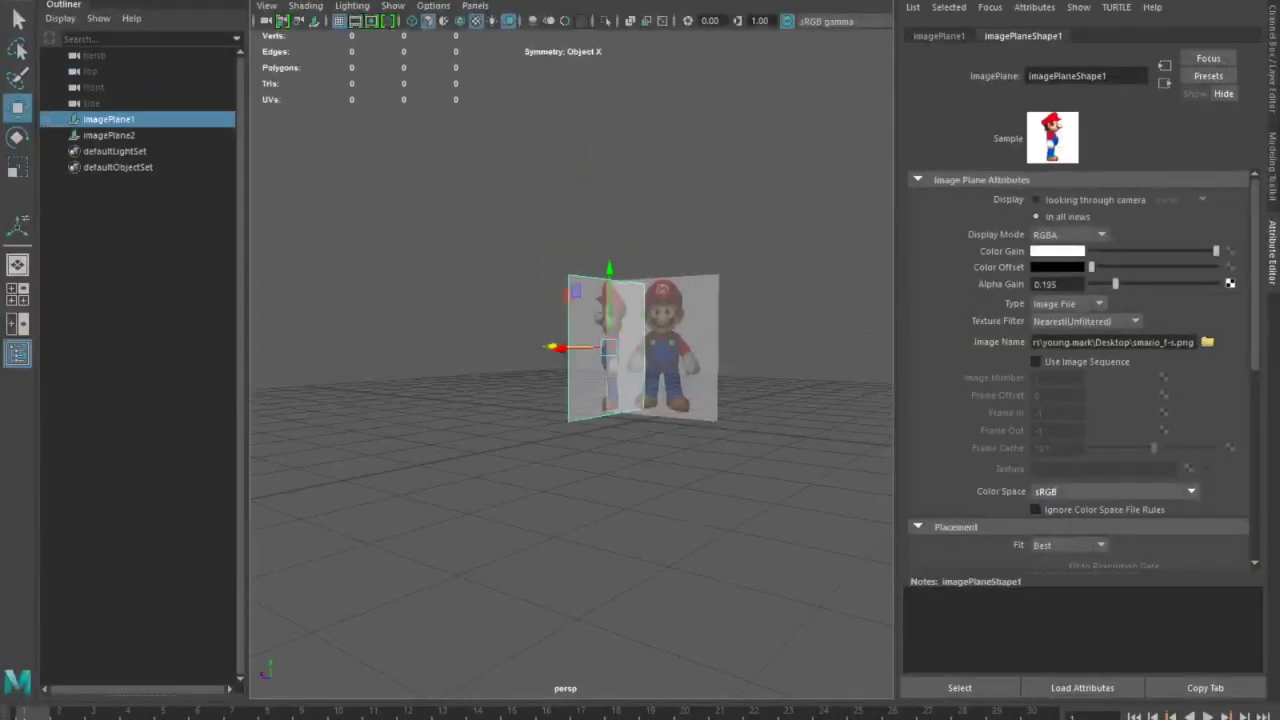
# Select the front-view image plane and nudge it slightly down along the Y axis to line up with the side view.
pyautogui.scroll(10, 720, 431)
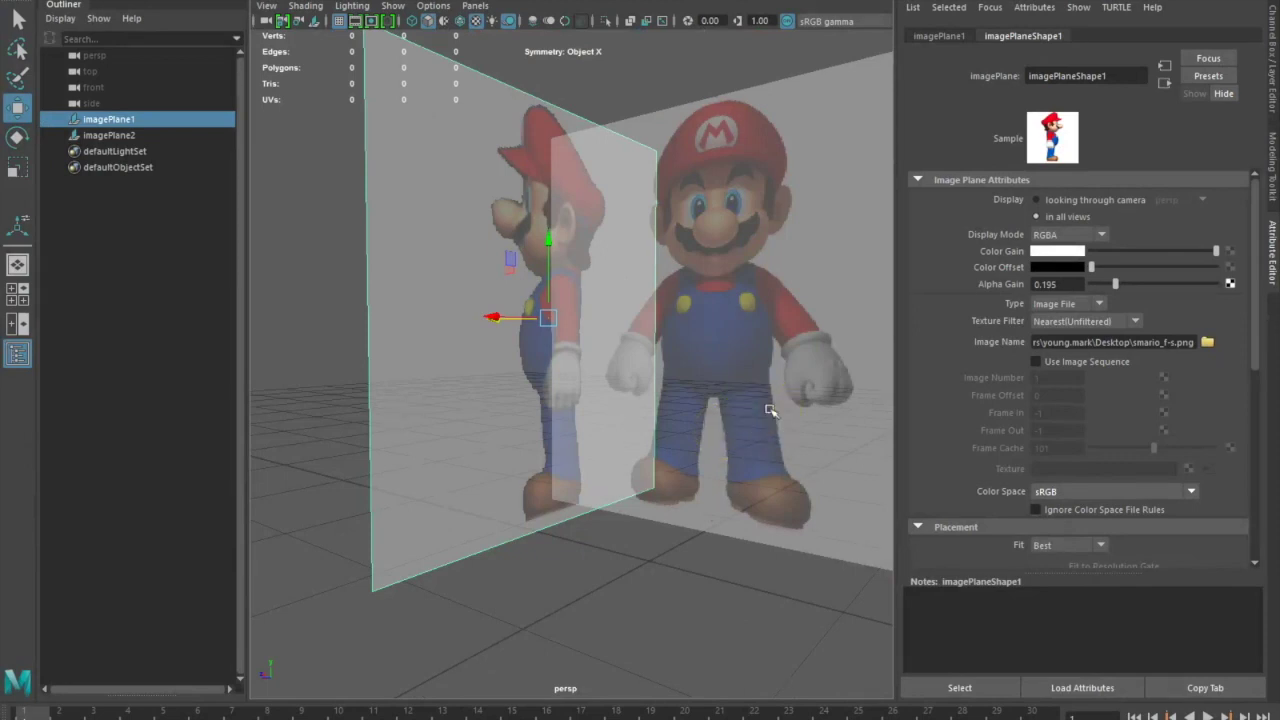
pyautogui.keyDown('alt'); pyautogui.moveTo(831, 351); pyautogui.dragTo(775, 398); pyautogui.keyUp('alt')
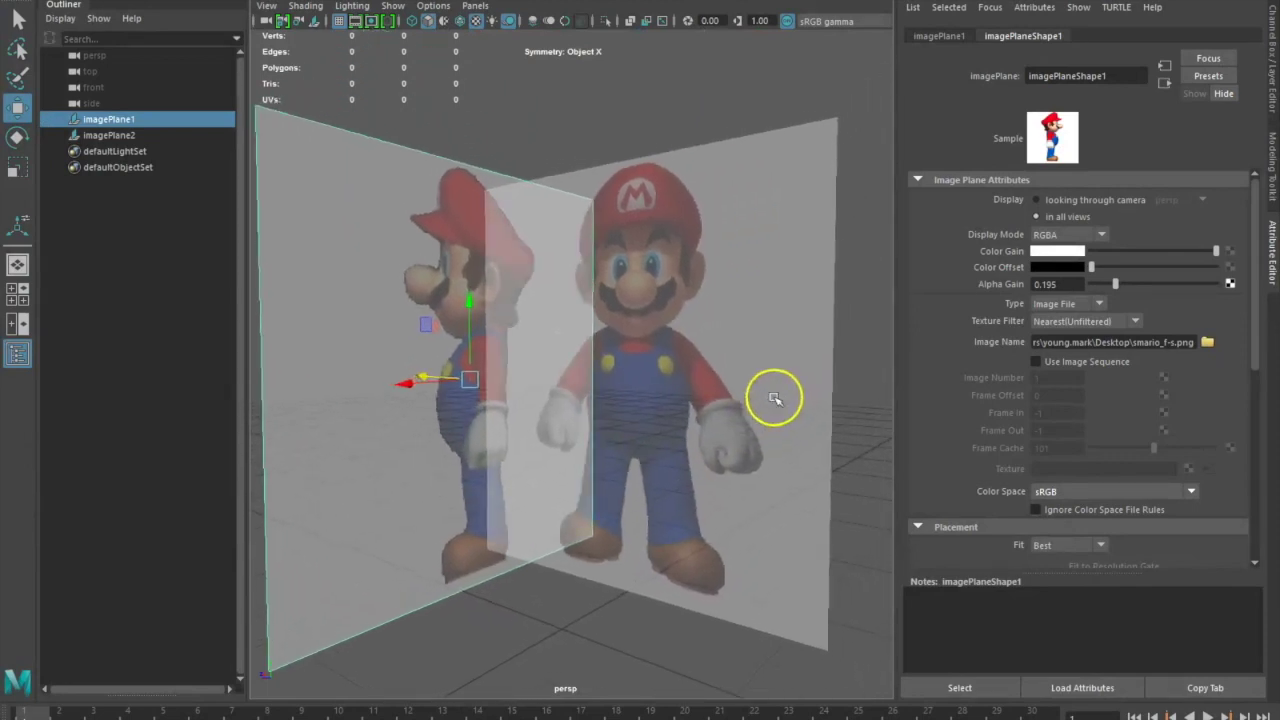
pyautogui.keyDown('alt'); pyautogui.moveTo(849, 460); pyautogui.dragTo(828, 459); pyautogui.keyUp('alt')
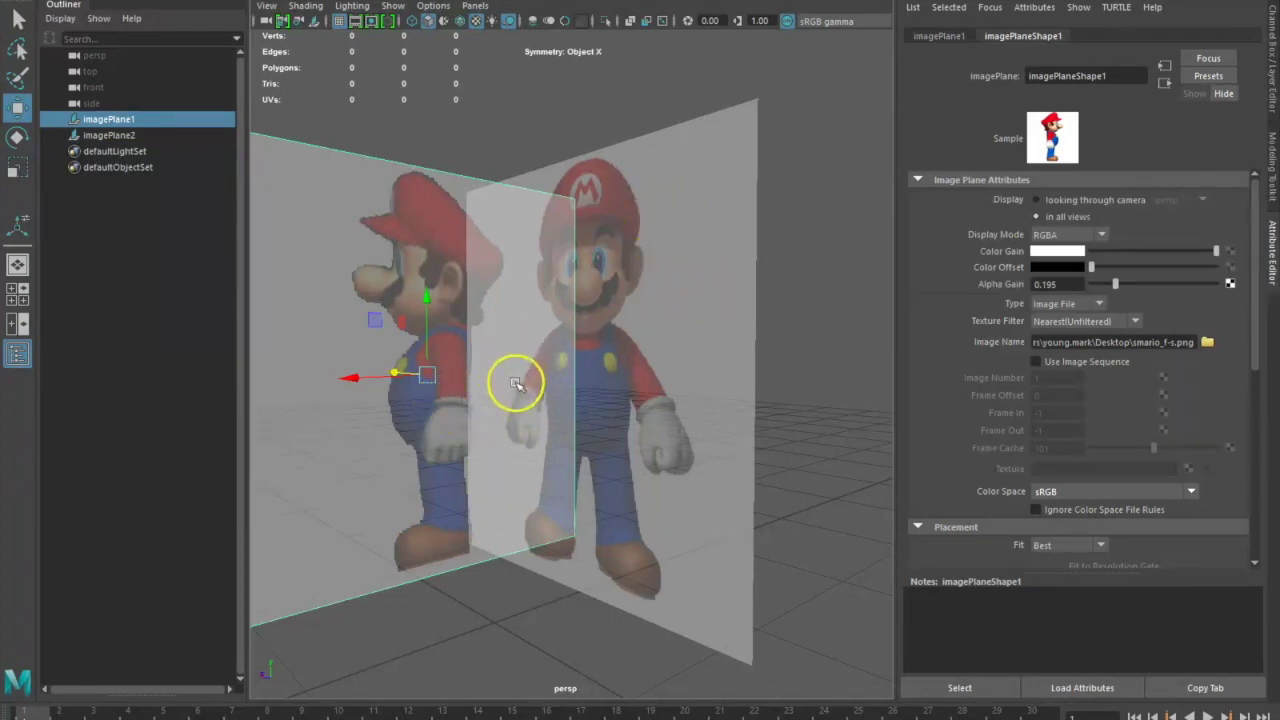
pyautogui.click(610, 352)
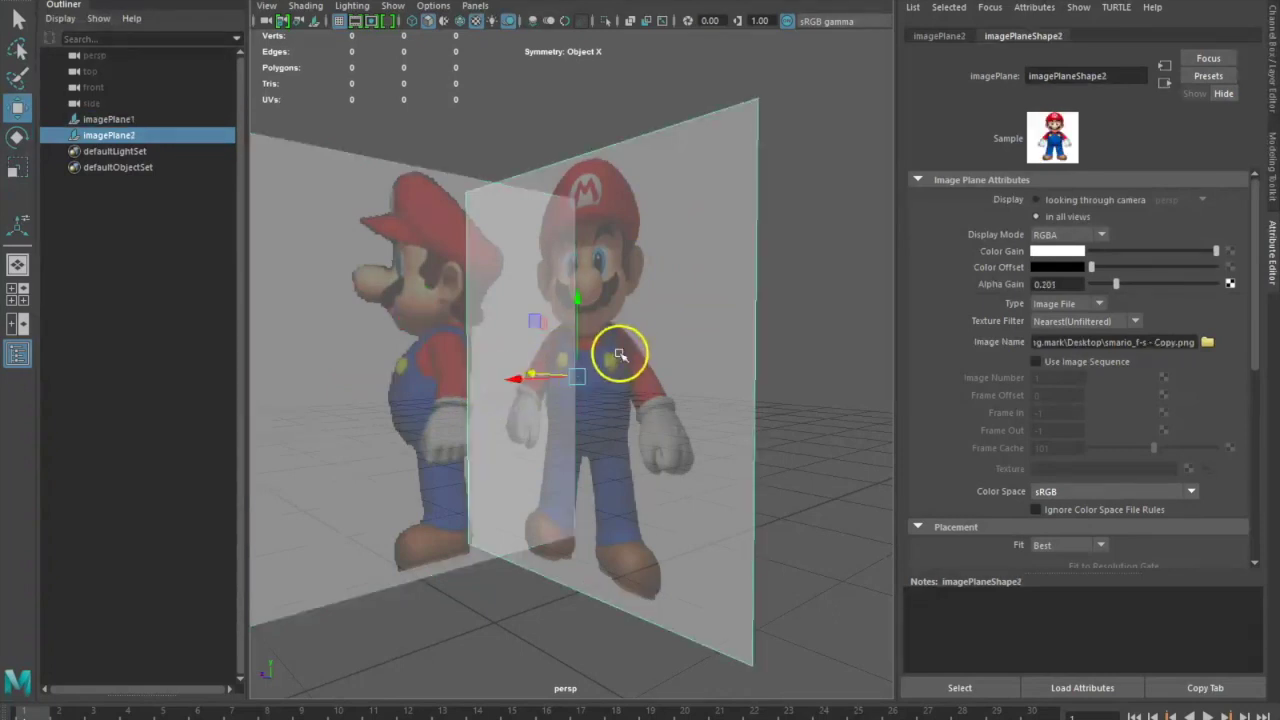
pyautogui.moveTo(575, 297)
pyautogui.mouseDown()
pyautogui.moveTo(572, 318)
pyautogui.moveTo(576, 303)
pyautogui.mouseUp()
# Deselect the front-view plane and examine the crossed reference planes from the front, side and near grid level to check their alignment.
pyautogui.moveTo(835, 418)
pyautogui.keyDown('alt'); pyautogui.mouseDown()
pyautogui.moveTo(794, 417)
pyautogui.moveTo(829, 417)
pyautogui.mouseUp(); pyautogui.keyUp('alt')
pyautogui.keyDown('alt'); pyautogui.moveTo(601, 462); pyautogui.dragTo(582, 358); pyautogui.keyUp('alt')
pyautogui.click(709, 400)
pyautogui.keyDown('alt'); pyautogui.moveTo(709, 400); pyautogui.dragTo(709, 414); pyautogui.keyUp('alt')
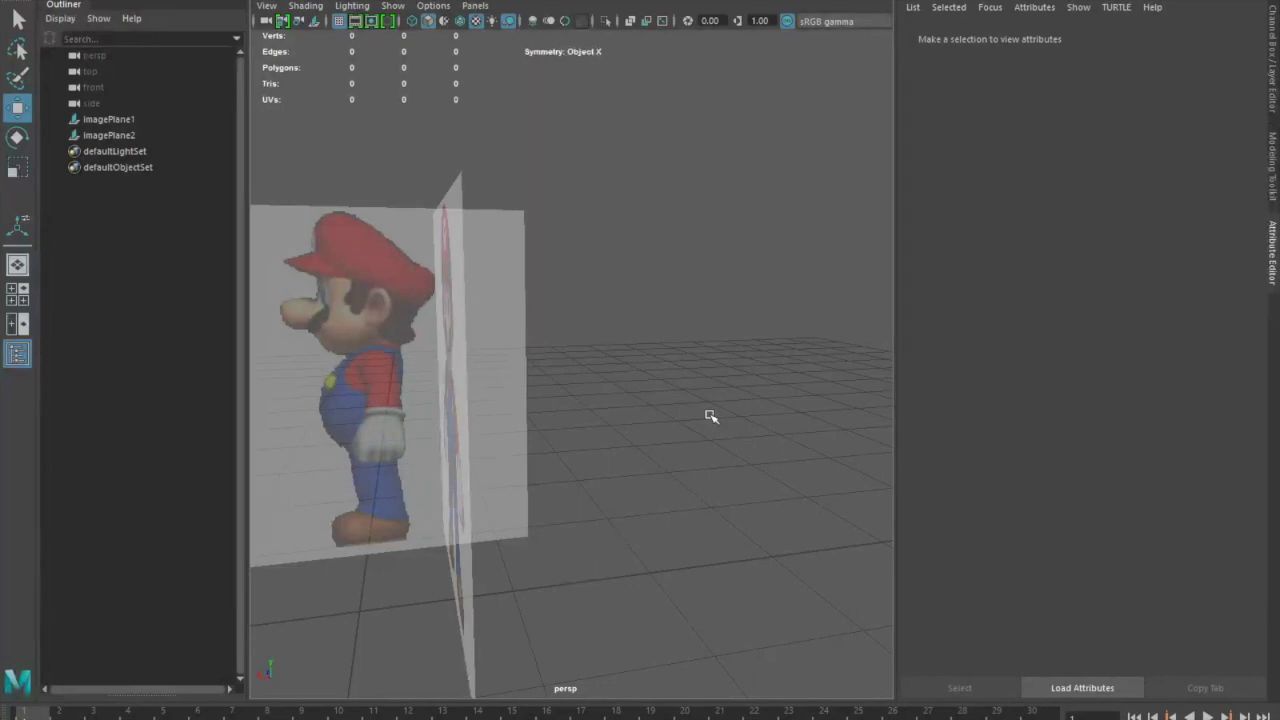
pyautogui.keyDown('alt'); pyautogui.moveTo(531, 474); pyautogui.dragTo(602, 449); pyautogui.keyUp('alt')
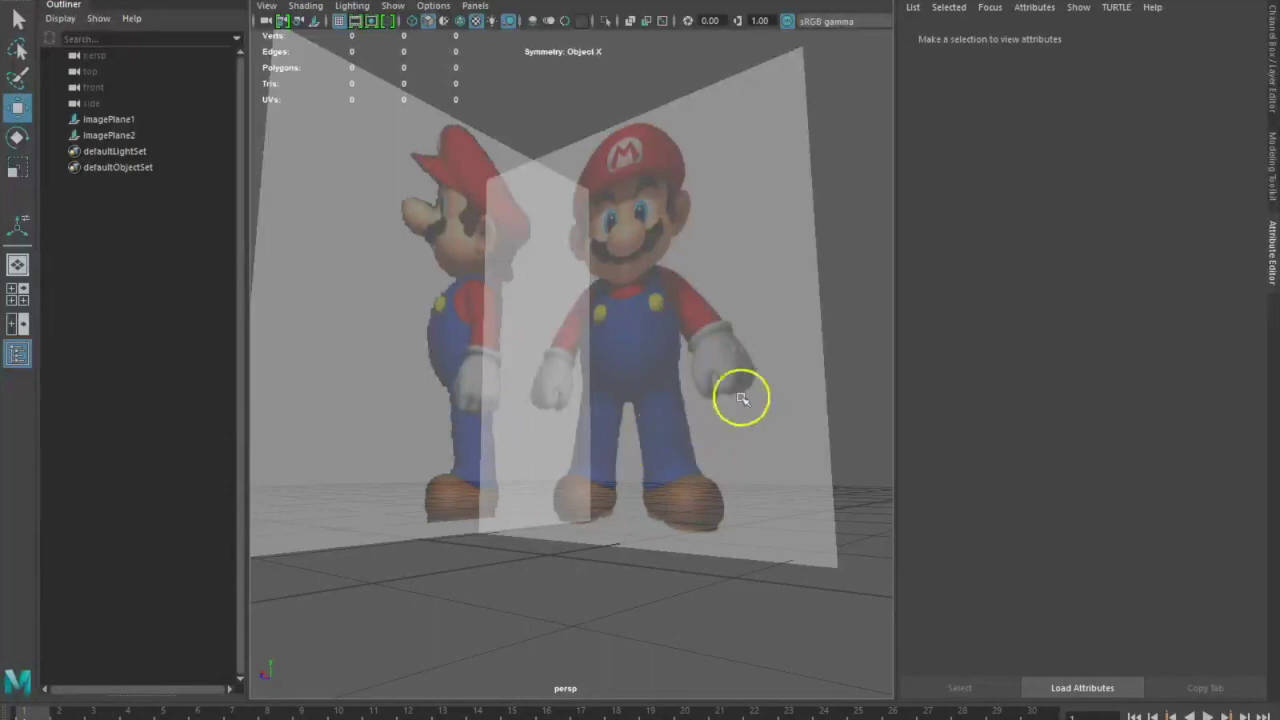
pyautogui.keyDown('alt'); pyautogui.moveTo(791, 343); pyautogui.dragTo(729, 351); pyautogui.keyUp('alt')
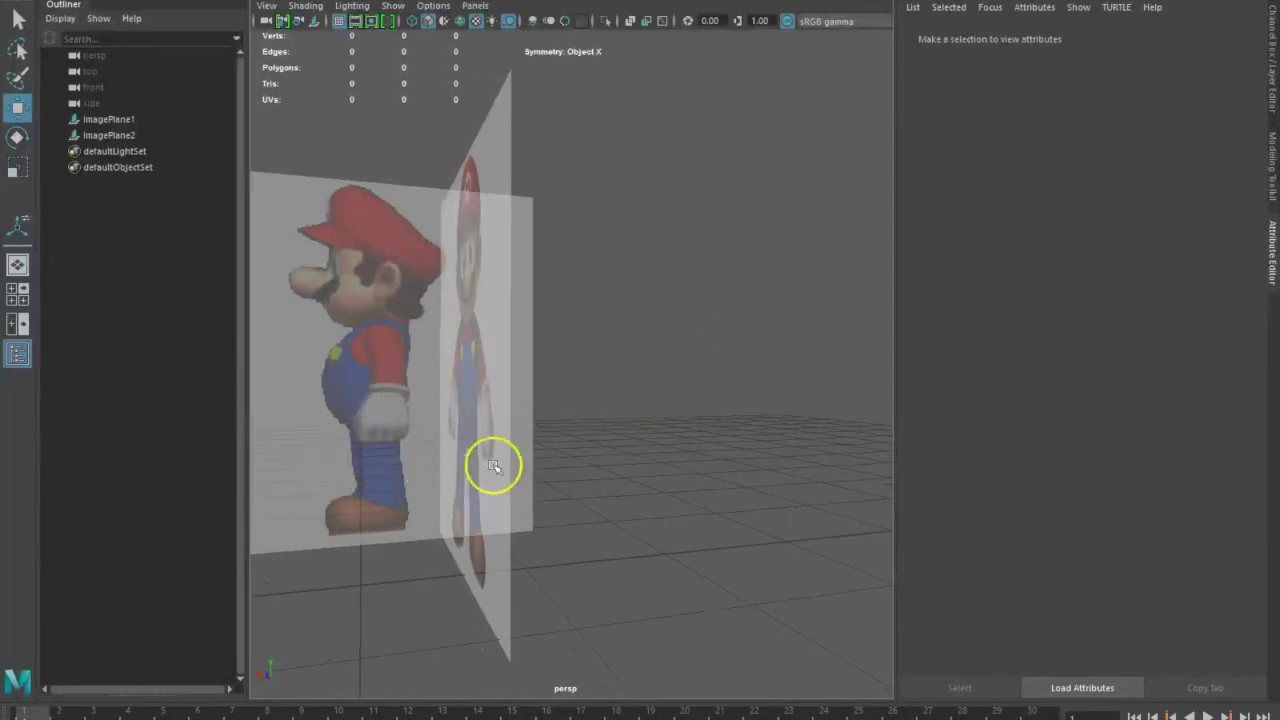
pyautogui.keyDown('alt'); pyautogui.moveTo(509, 509); pyautogui.dragTo(543, 520); pyautogui.keyUp('alt')
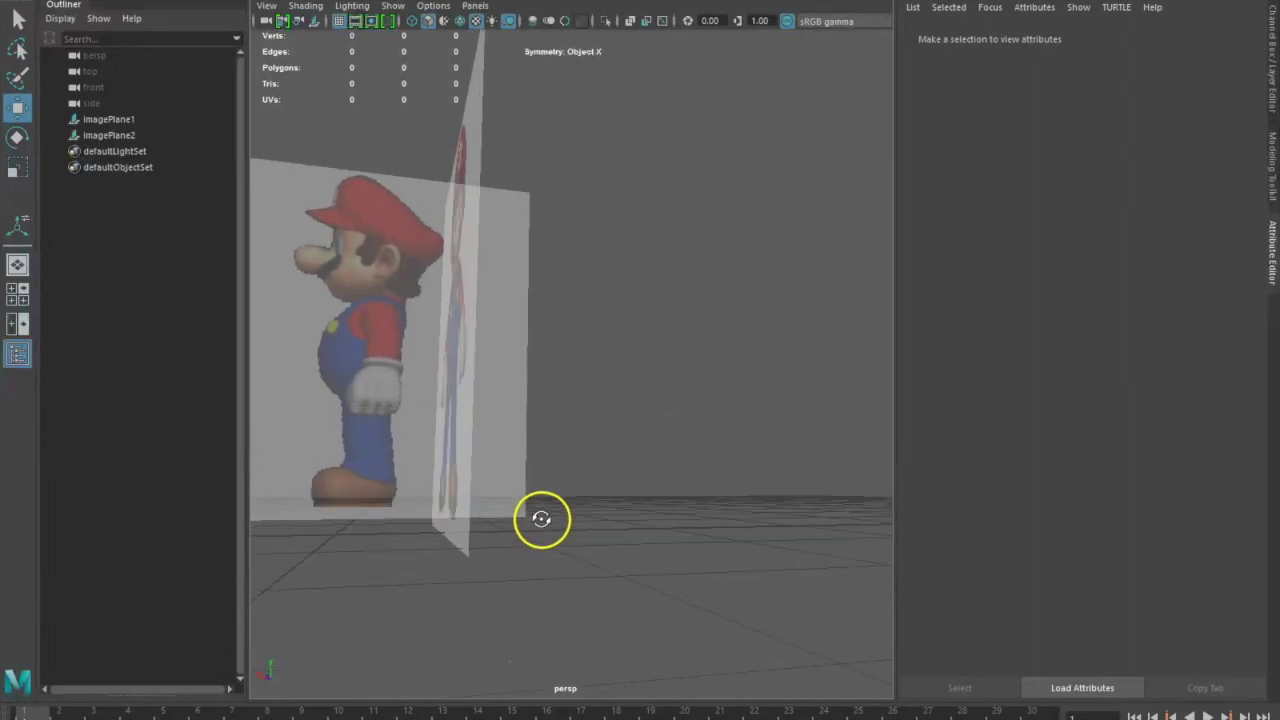
pyautogui.keyDown('alt'); pyautogui.moveTo(514, 414); pyautogui.dragTo(517, 420); pyautogui.keyUp('alt')
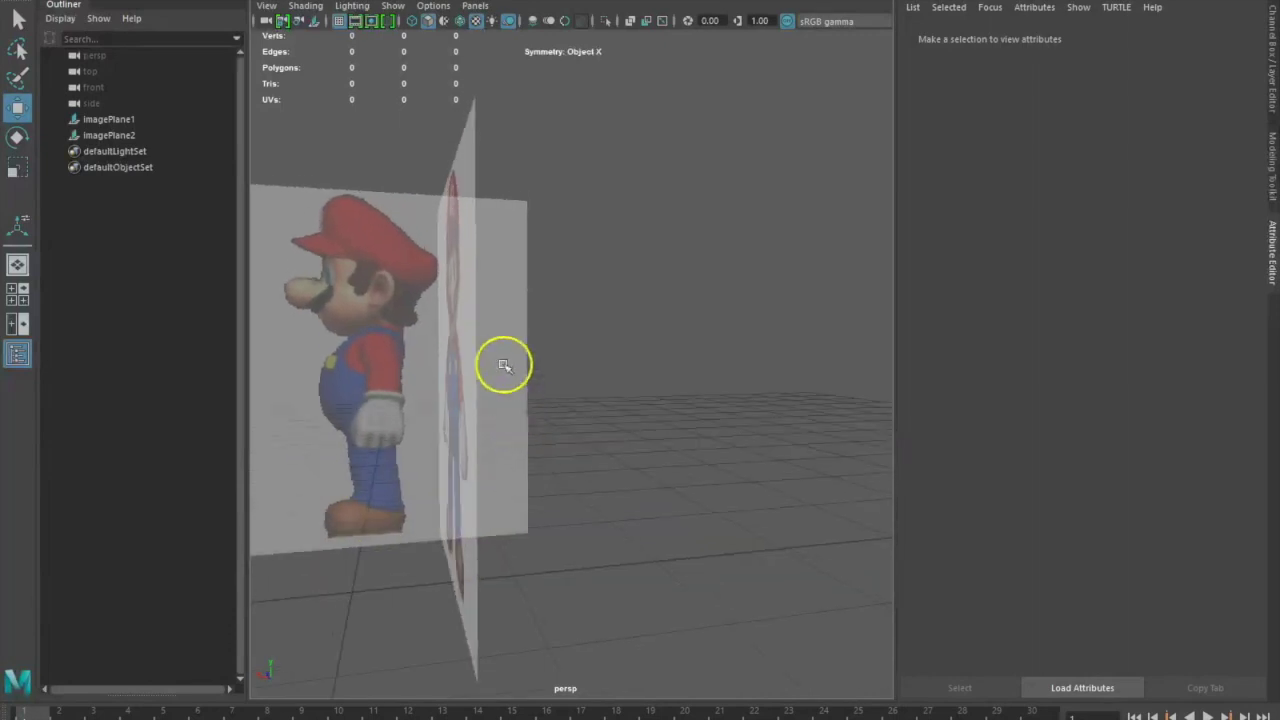
pyautogui.keyDown('alt'); pyautogui.moveTo(429, 386); pyautogui.dragTo(507, 383); pyautogui.keyUp('alt')
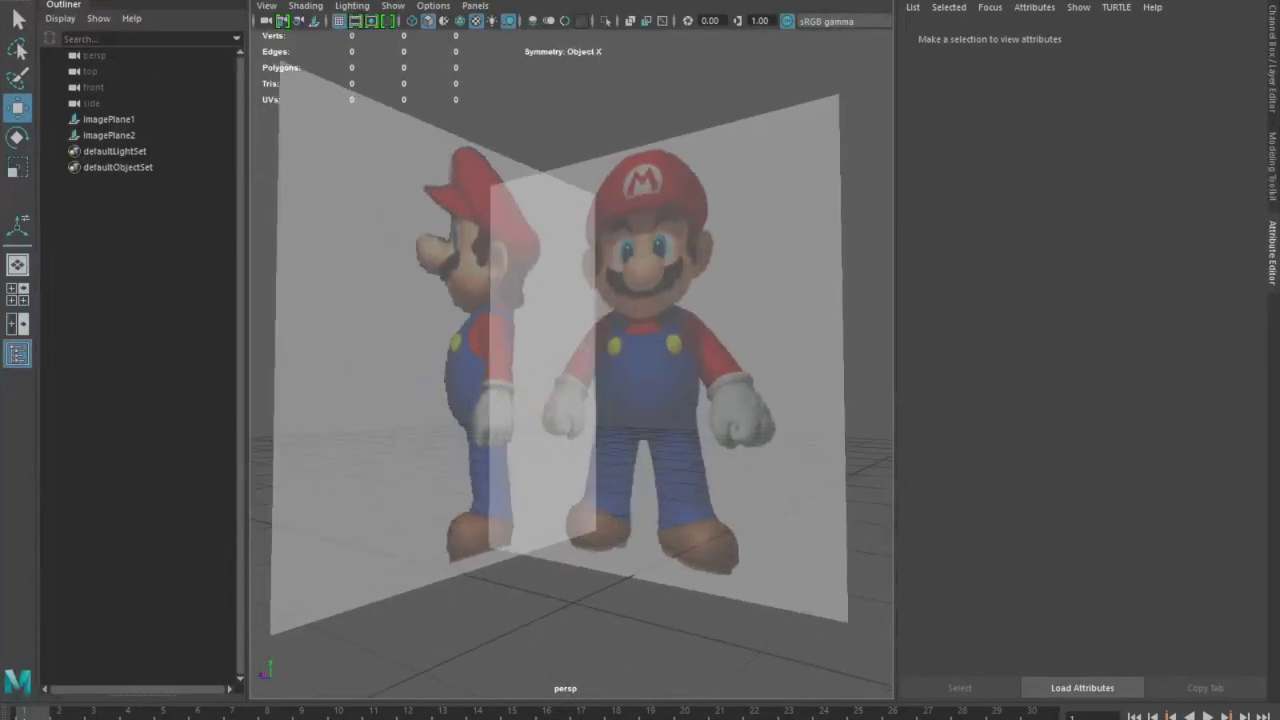
# Save the scene with both reference image planes, accepting the student version notice.
pyautogui.click(30, 0)
pyautogui.click(50, 2)
pyautogui.click(605, 366)
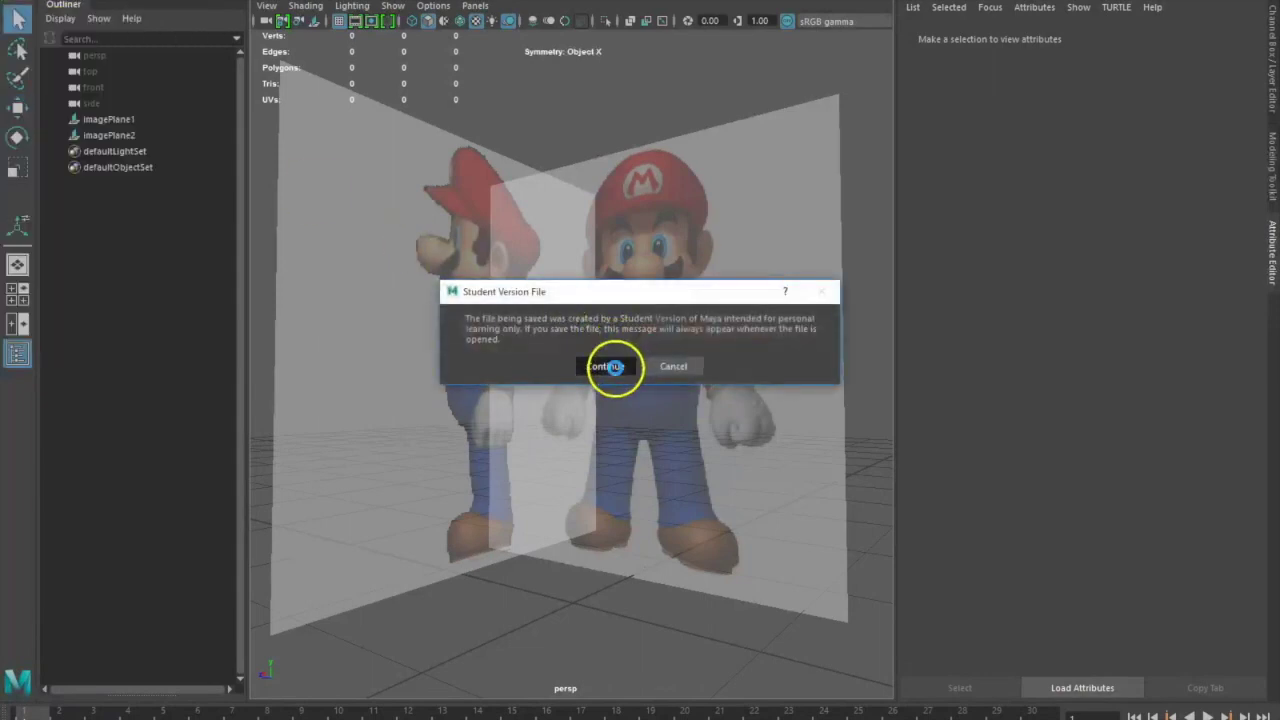